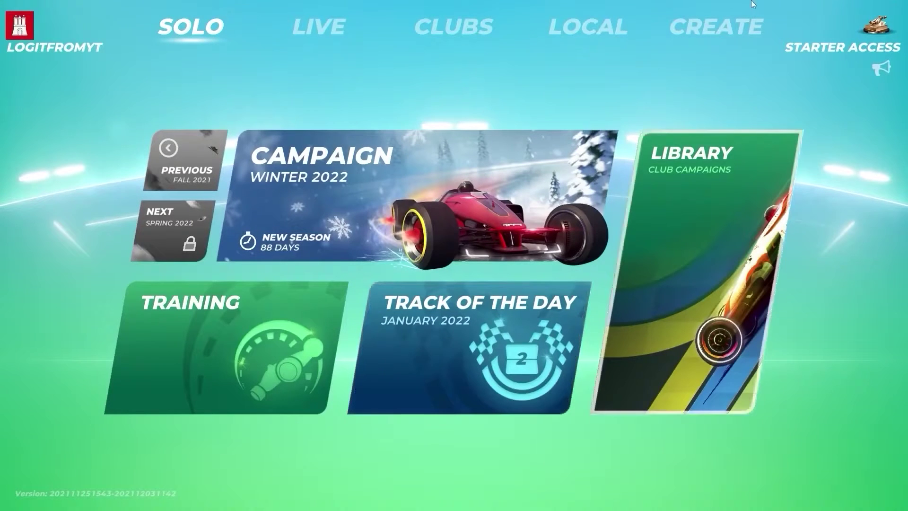
# Reveal the top menu bar on Trackmania's Solo main menu to reach the settings gear.
pyautogui.moveTo(666, 3)
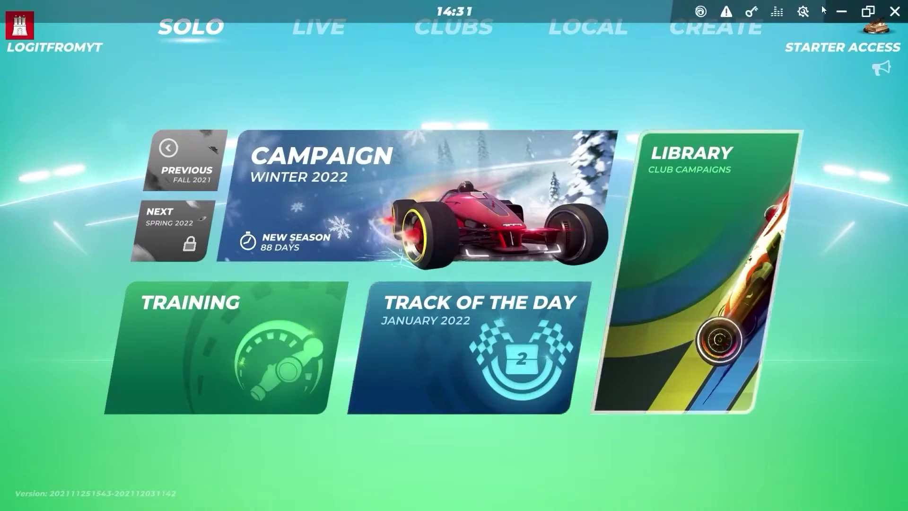
pyautogui.click(802, 11)
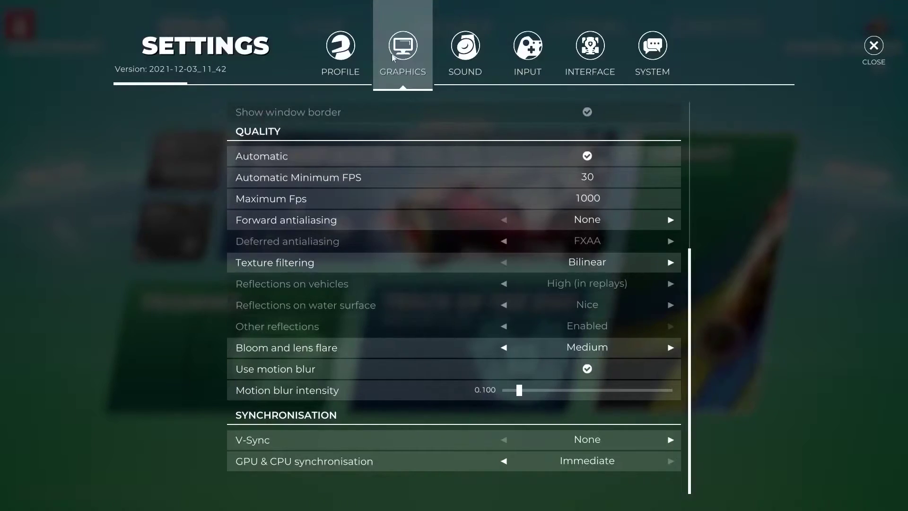
pyautogui.scroll(5, 238, 134)
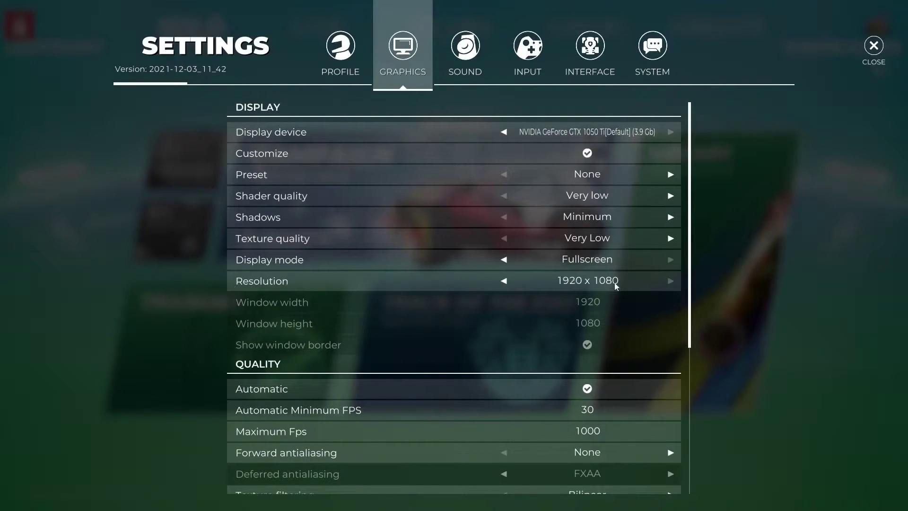
# Under QUALITY, set Bloom and lens flare to None, uncheck Use motion blur, and apply.
pyautogui.scroll(-5, 614, 283)
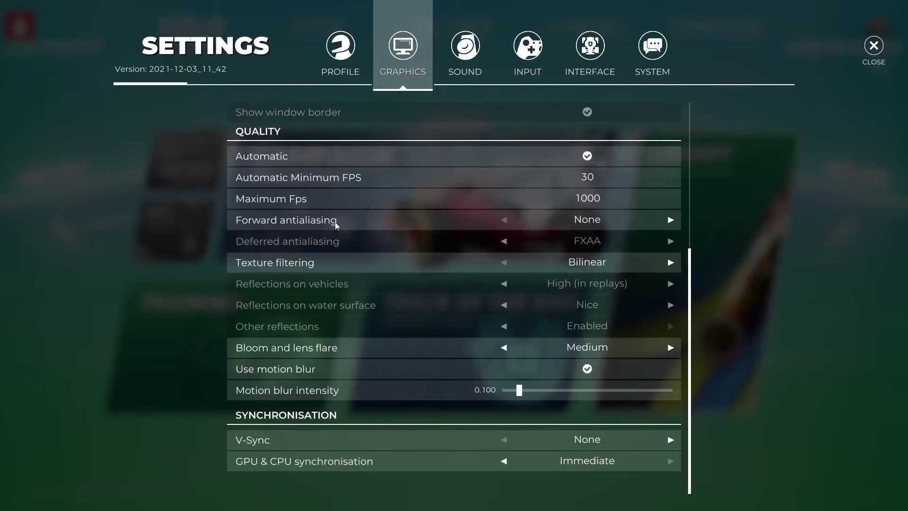
pyautogui.click(608, 218)
pyautogui.click(503, 347)
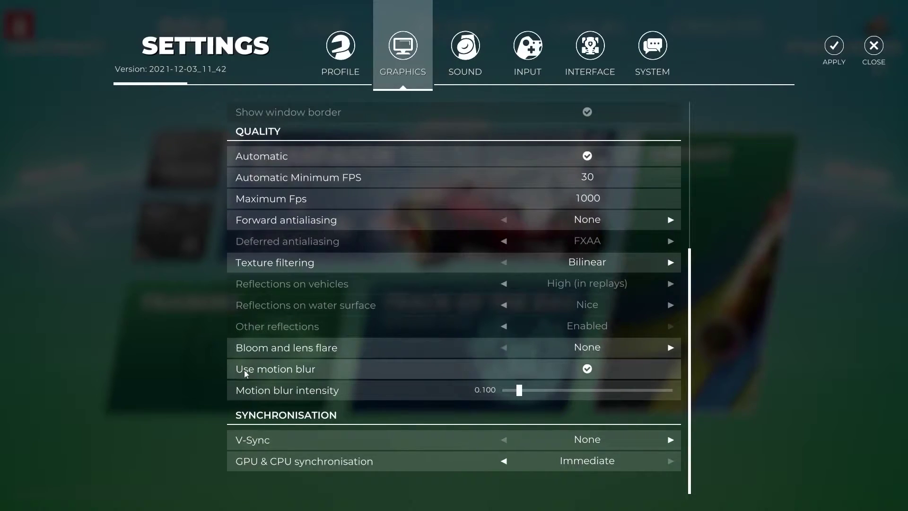
pyautogui.click(585, 370)
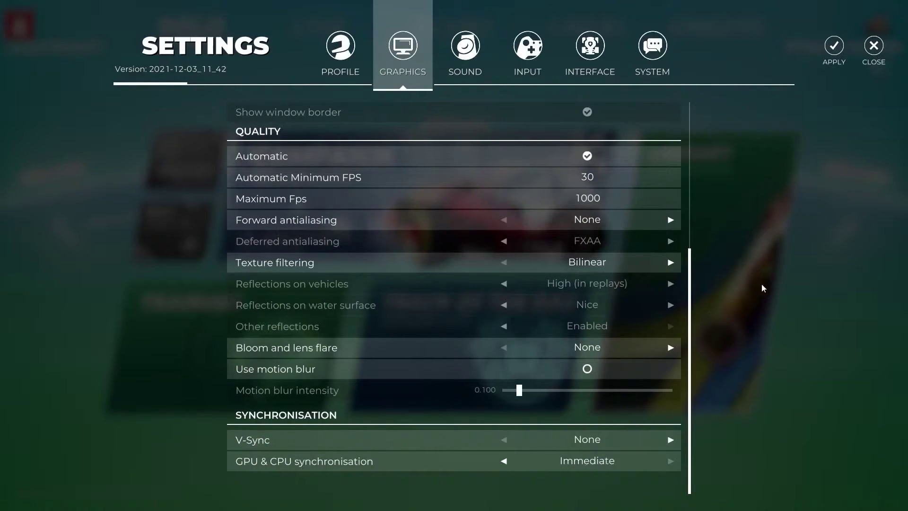
pyautogui.click(834, 45)
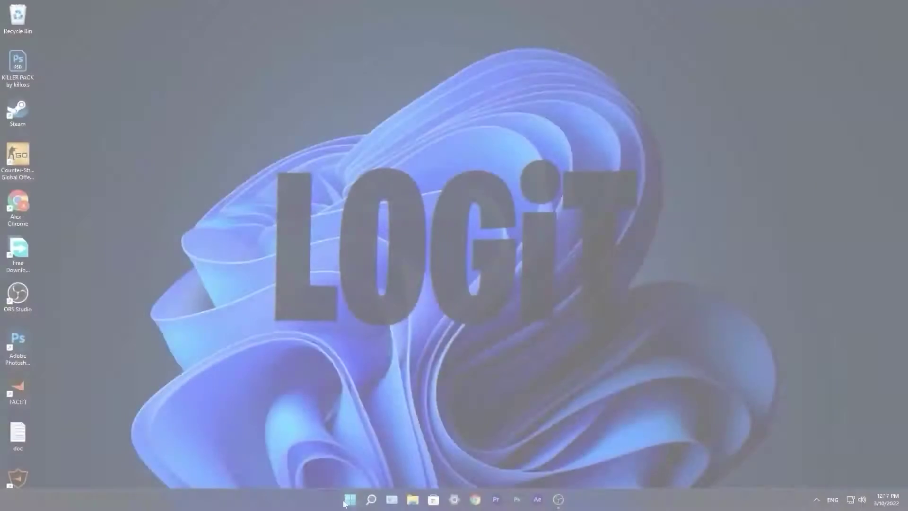
# Open the Windows Update page in Windows Settings.
pyautogui.click(351, 502)
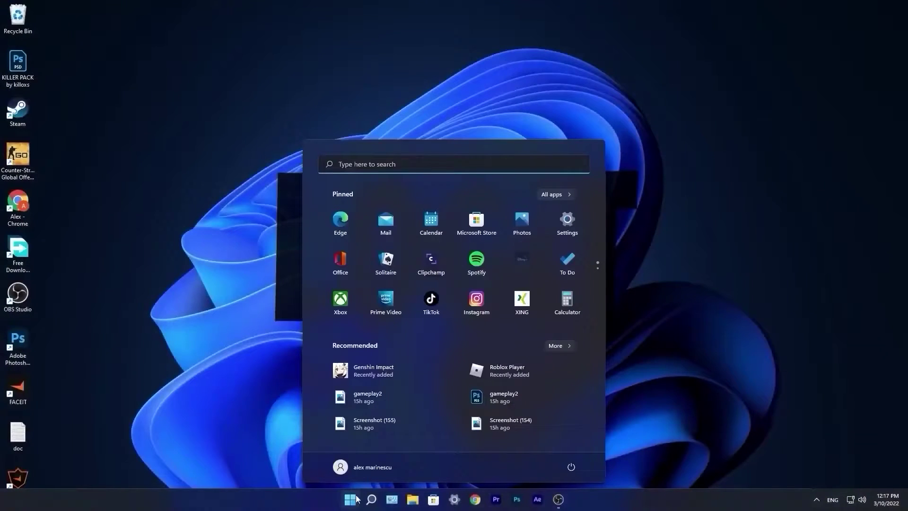
pyautogui.click(567, 221)
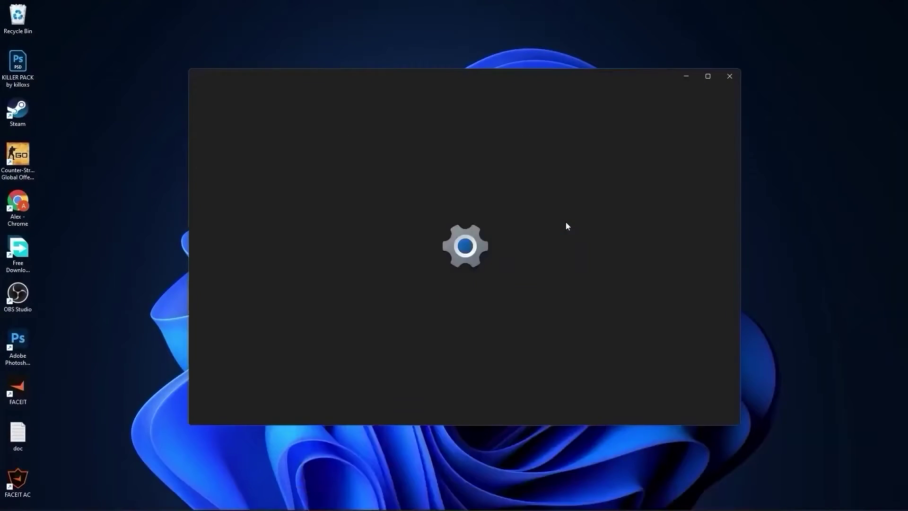
pyautogui.click(234, 361)
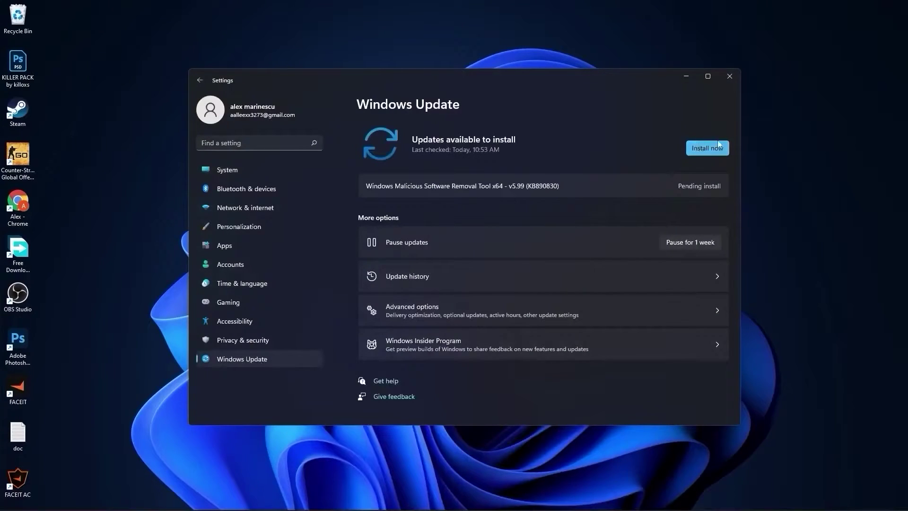
# Install the pending update, check for updates again, and close Settings.
pyautogui.click(708, 149)
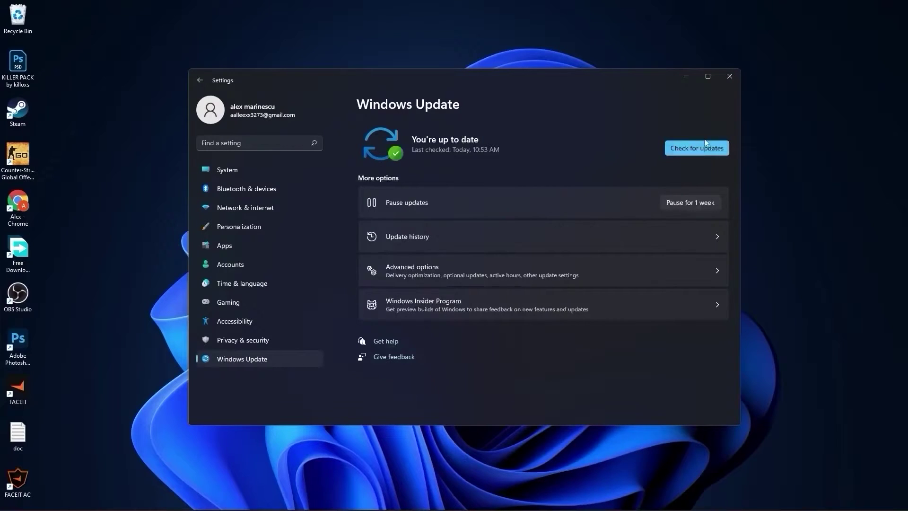
pyautogui.click(694, 151)
pyautogui.click(730, 76)
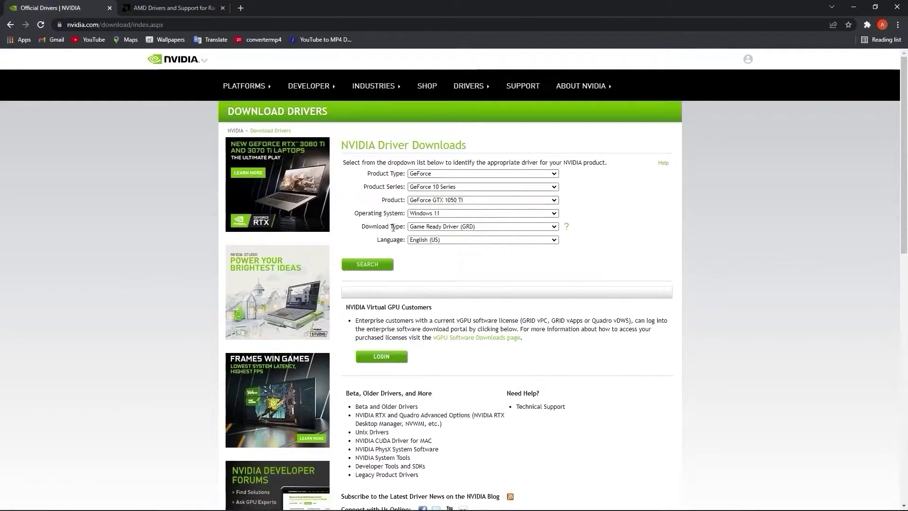
# Search for the GeForce GTX 1050 Ti Windows 11 driver and download Game Ready 511.79.
pyautogui.click(368, 265)
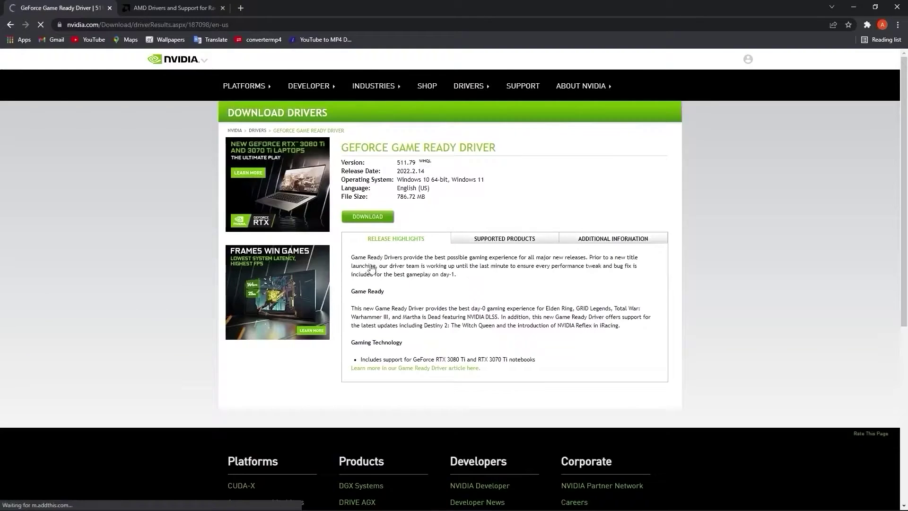
pyautogui.click(368, 217)
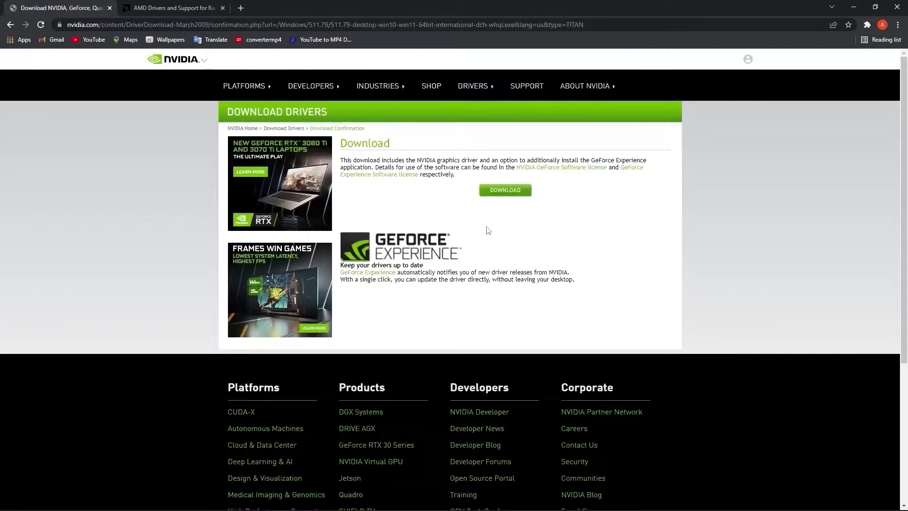
pyautogui.click(505, 190)
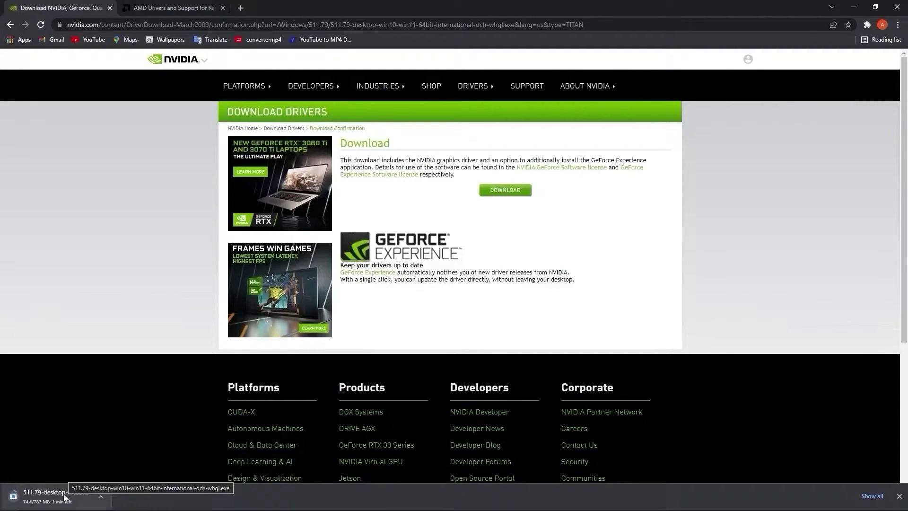
# Start the Radeon Software download from the AMD drivers and support page.
pyautogui.click(168, 7)
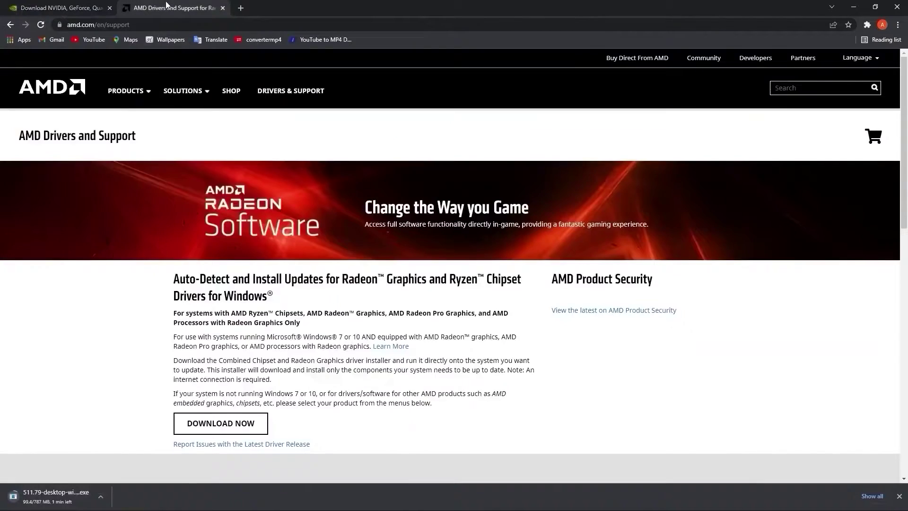
pyautogui.scroll(-2, 345, 373)
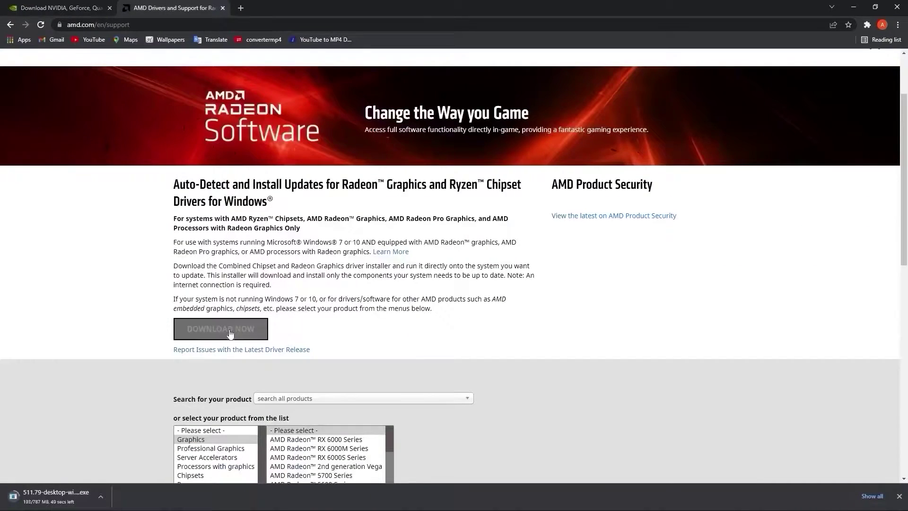
pyautogui.click(224, 328)
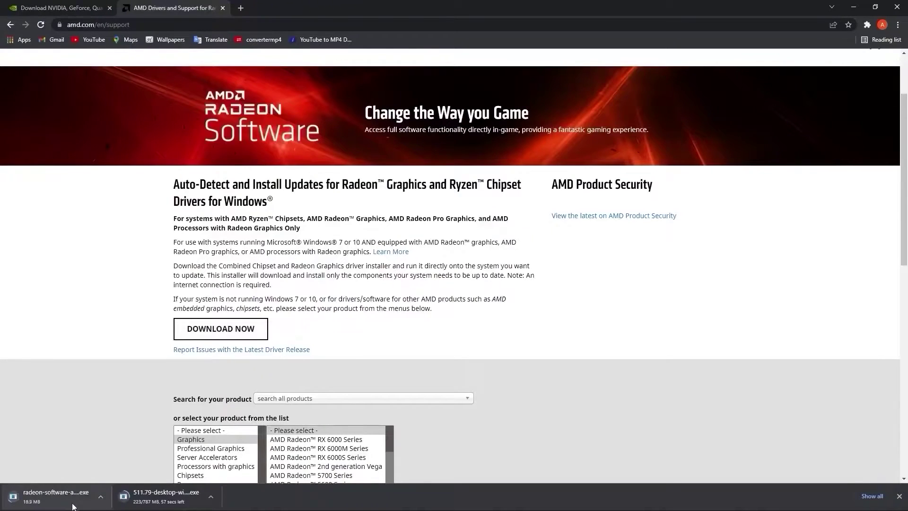
# Cancel the Radeon download and open the finished 511.79 NVIDIA driver installer.
pyautogui.click(99, 498)
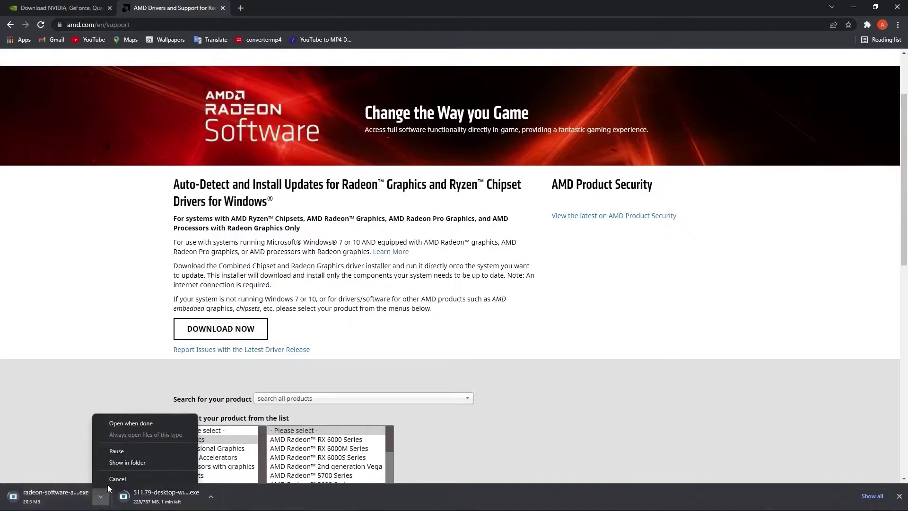
pyautogui.click(108, 476)
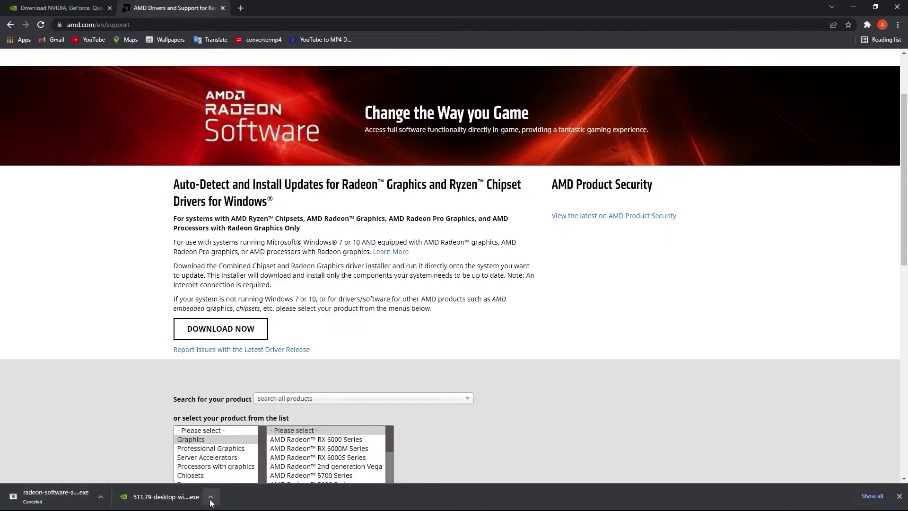
pyautogui.click(210, 498)
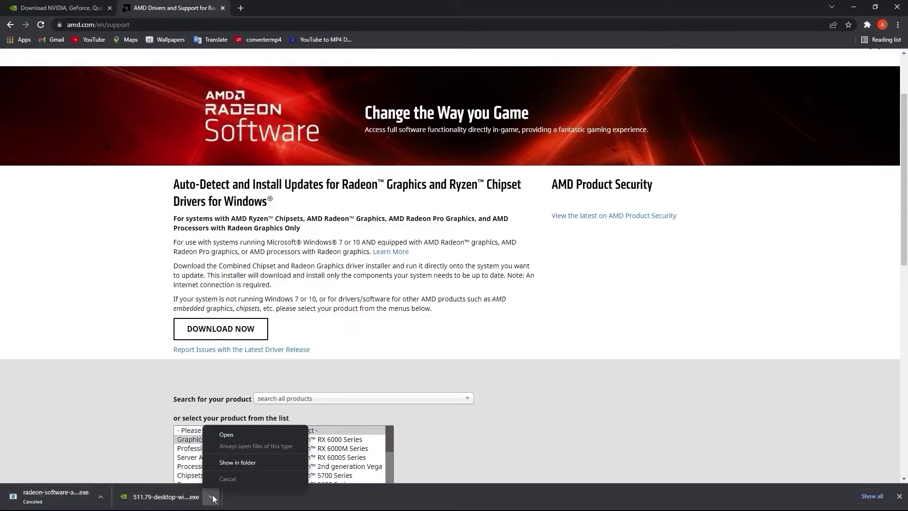
pyautogui.click(227, 434)
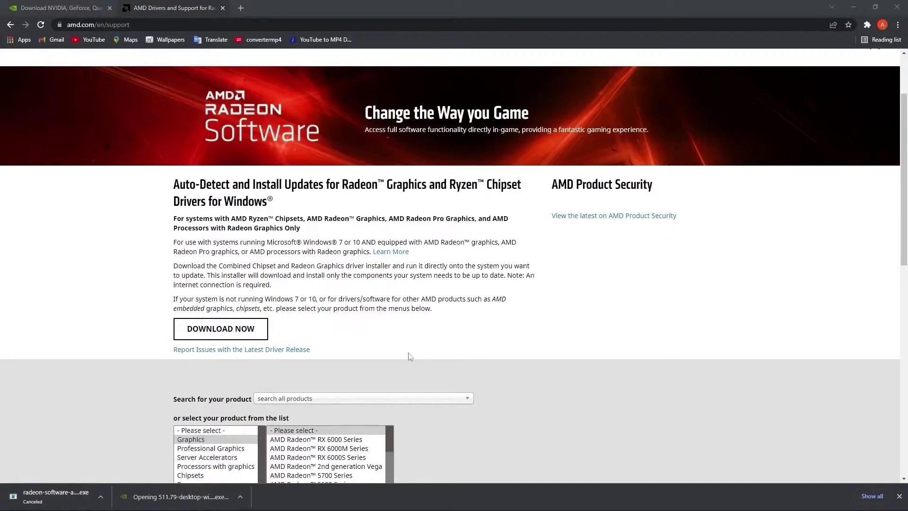
# Install driver 511.79 with the default extraction folder, accepted license, and Express option, then close.
pyautogui.click(853, 7)
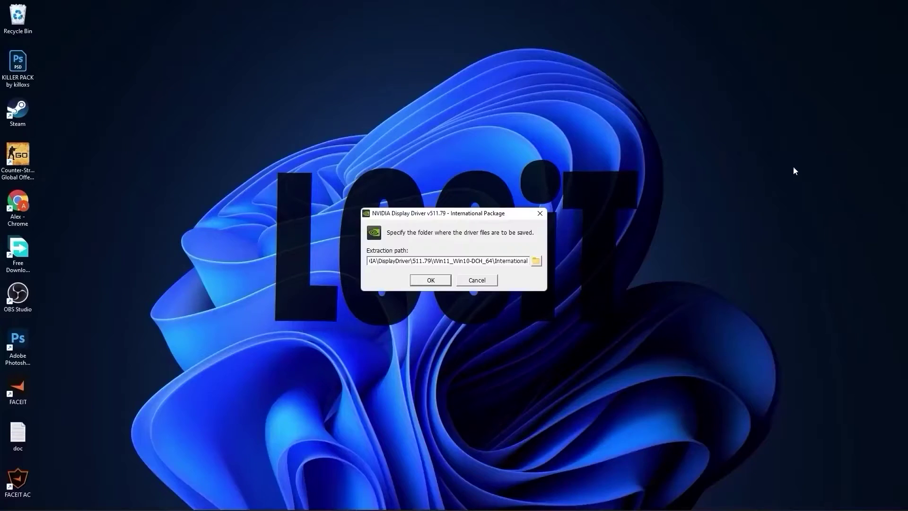
pyautogui.click(430, 280)
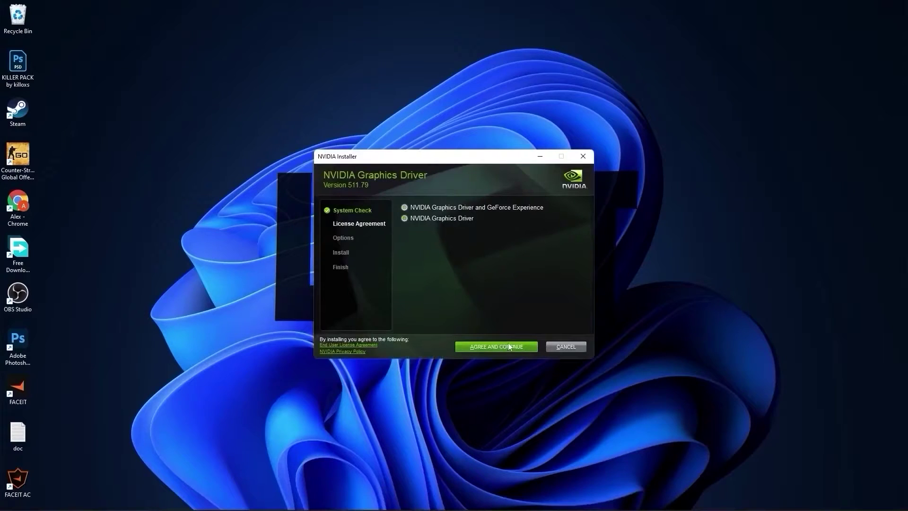
pyautogui.click(494, 349)
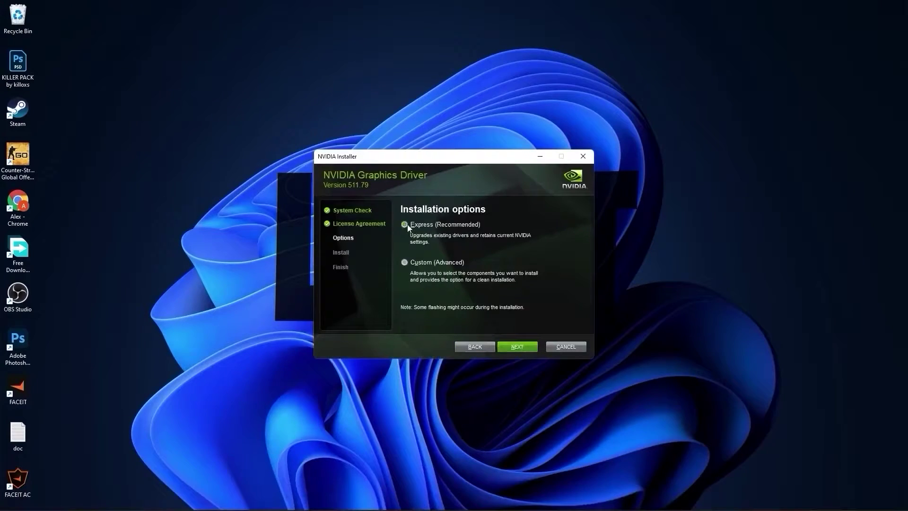
pyautogui.click(518, 347)
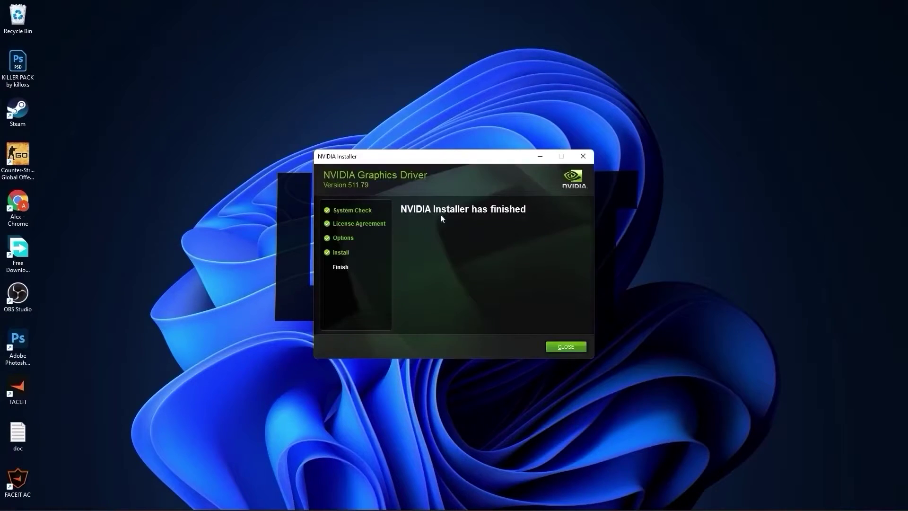
pyautogui.click(566, 347)
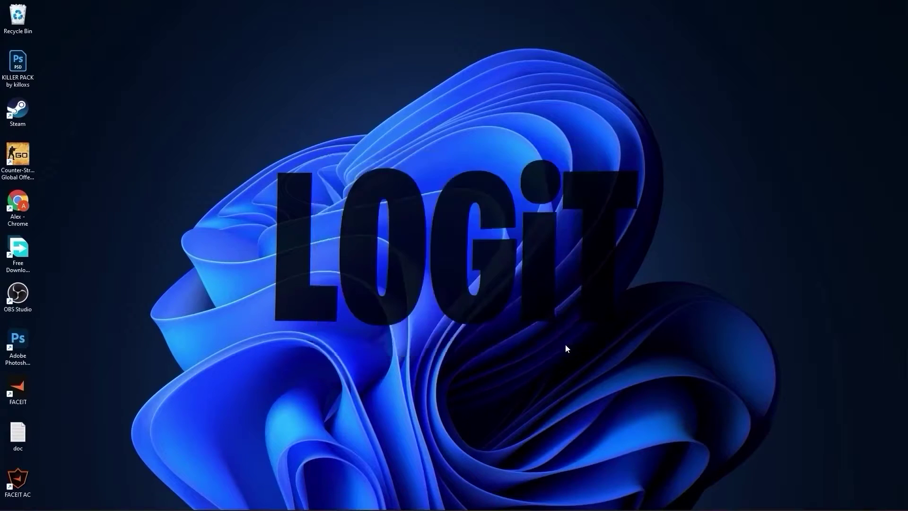
# Launch NVIDIA Control Panel from the desktop right-click menu's full options list.
pyautogui.rightClick(478, 135)
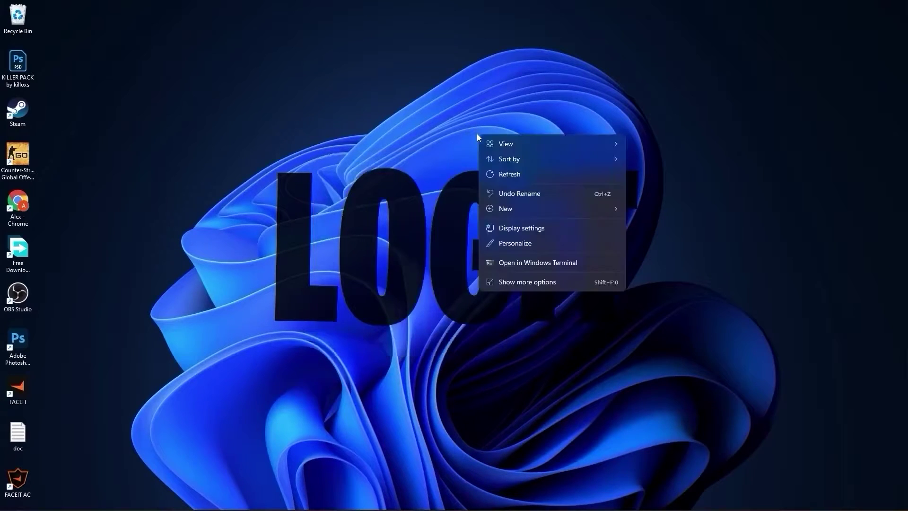
pyautogui.click(515, 280)
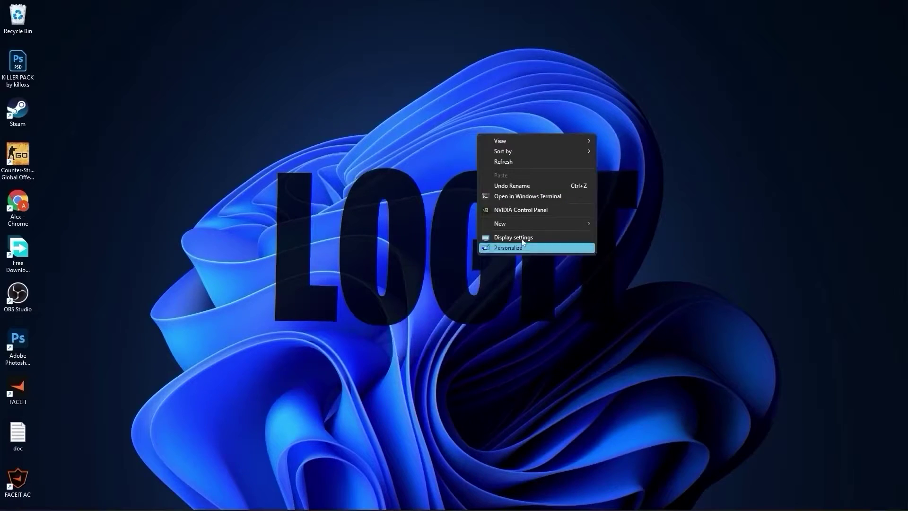
pyautogui.click(523, 212)
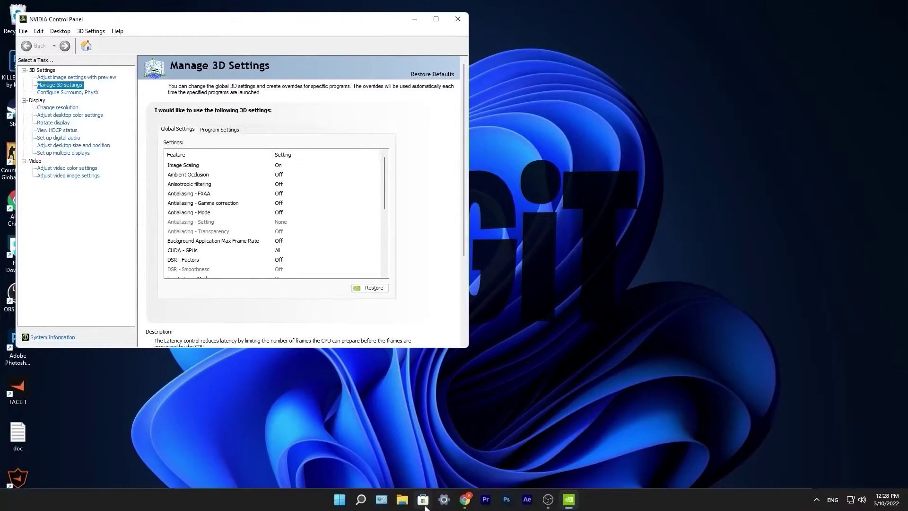
# Search the Store for 'nvidia control panel', launch it, and show Adjust Image Settings with Preview.
pyautogui.click(420, 501)
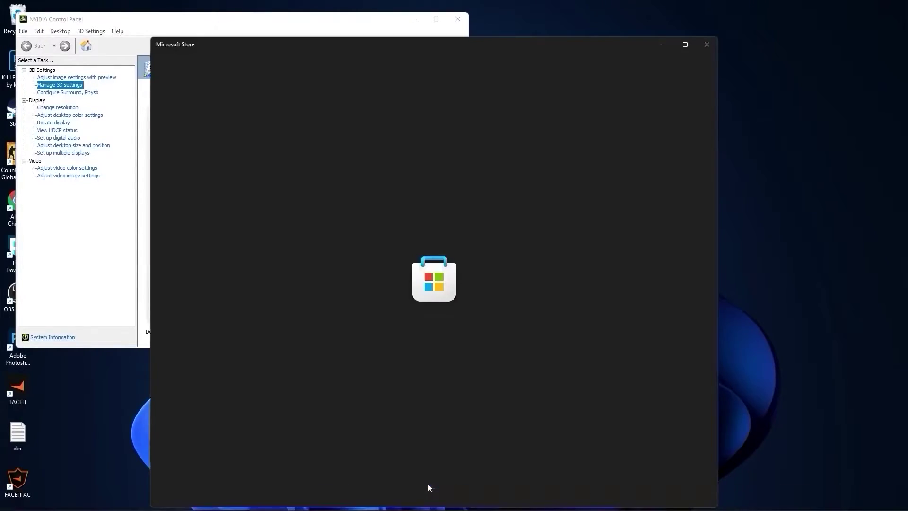
pyautogui.write('nvidia control panel')
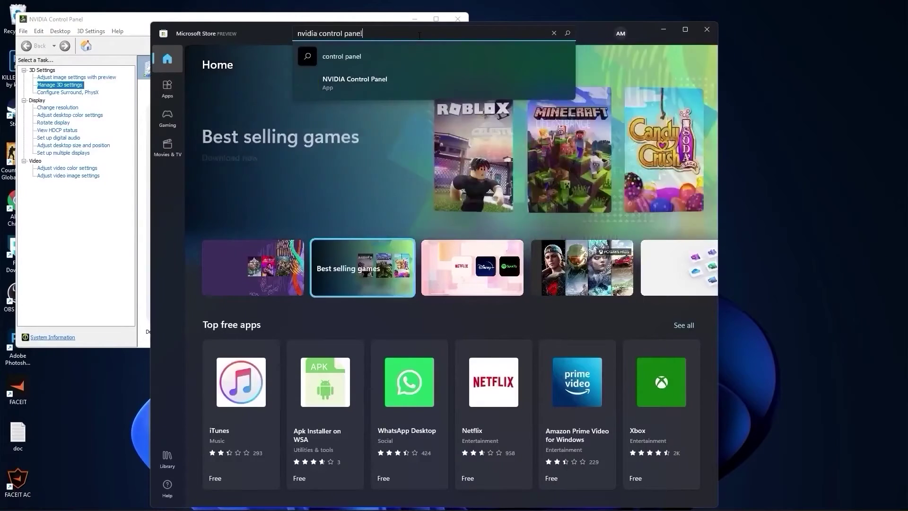
pyautogui.click(358, 82)
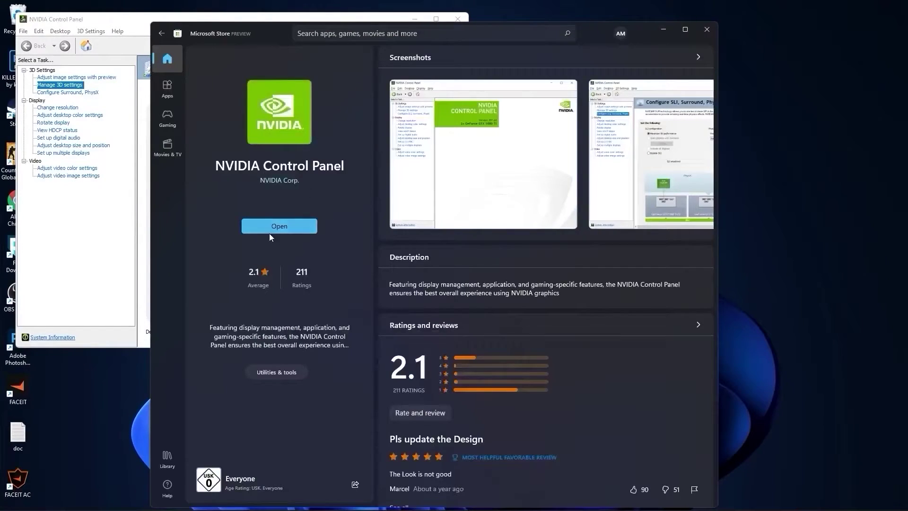
pyautogui.click(283, 230)
pyautogui.click(65, 78)
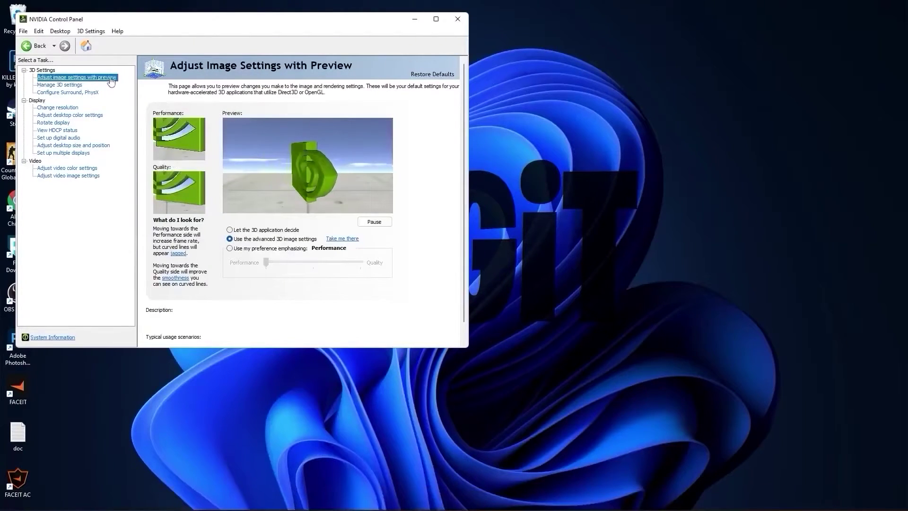
# Choose 'Use my preference emphasizing' with the slider at Performance and apply it.
pyautogui.click(229, 248)
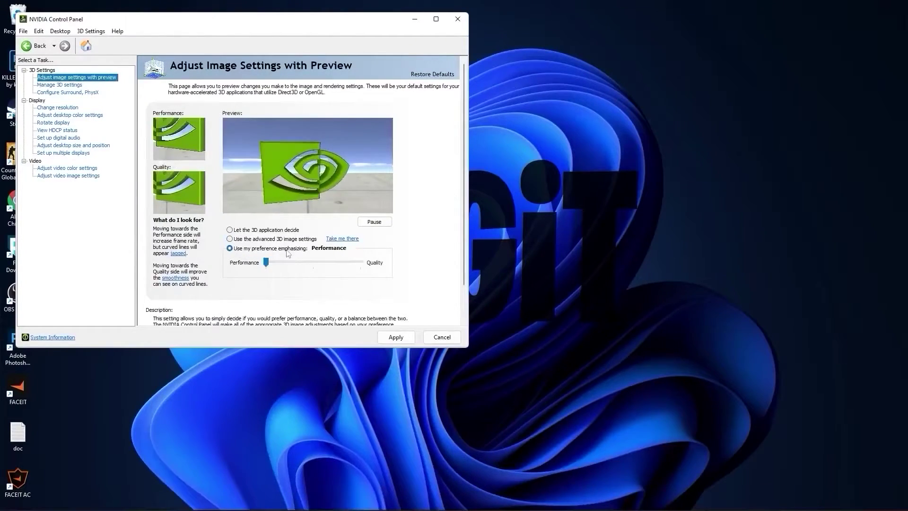
pyautogui.moveTo(266, 261)
pyautogui.mouseDown()
pyautogui.moveTo(307, 262)
pyautogui.moveTo(266, 262)
pyautogui.mouseUp()
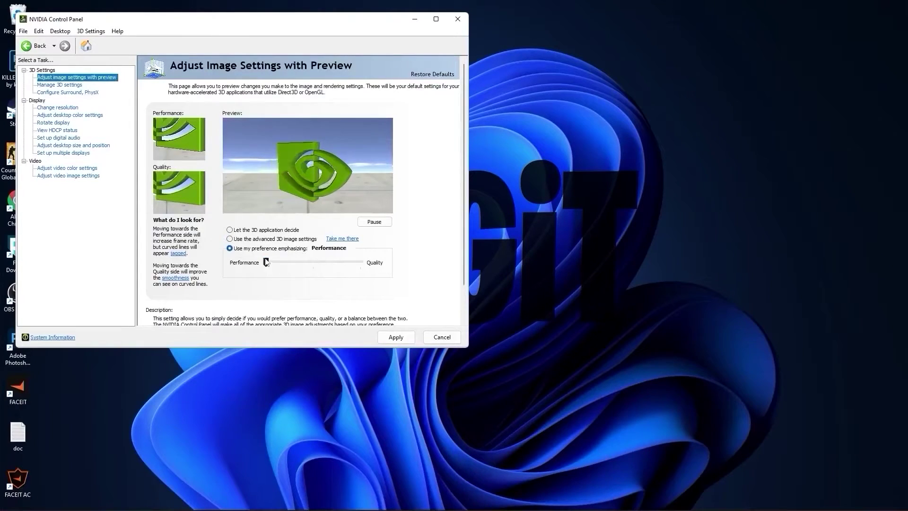
pyautogui.click(397, 337)
# In Global Settings, set Image Scaling on with 50% sharpening and Low Latency Mode On.
pyautogui.click(75, 85)
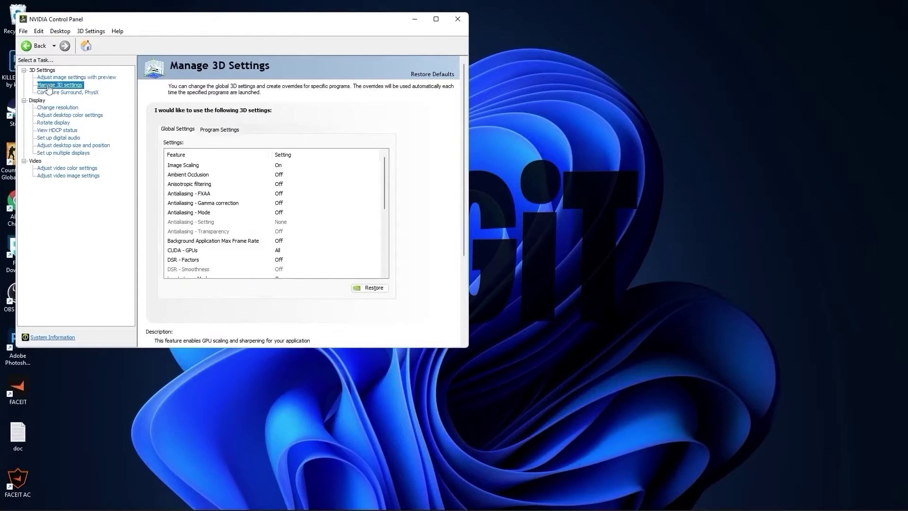
pyautogui.click(187, 166)
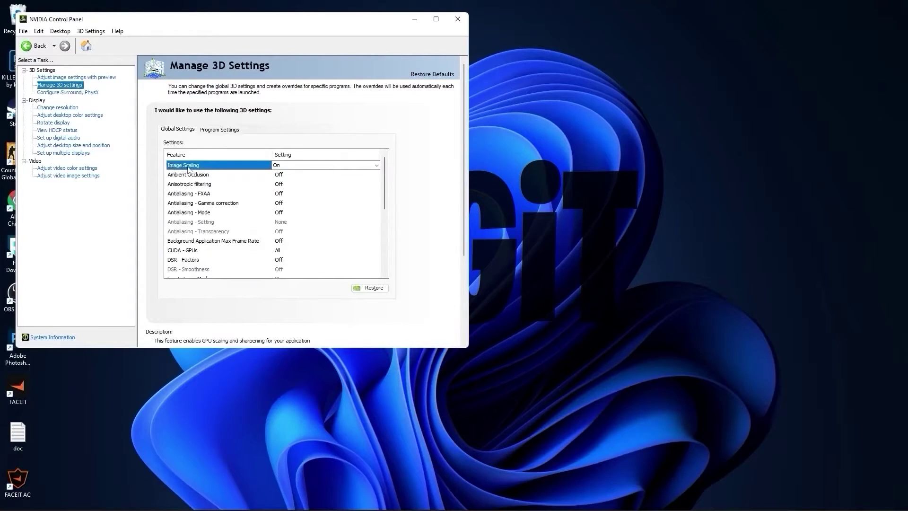
pyautogui.click(280, 167)
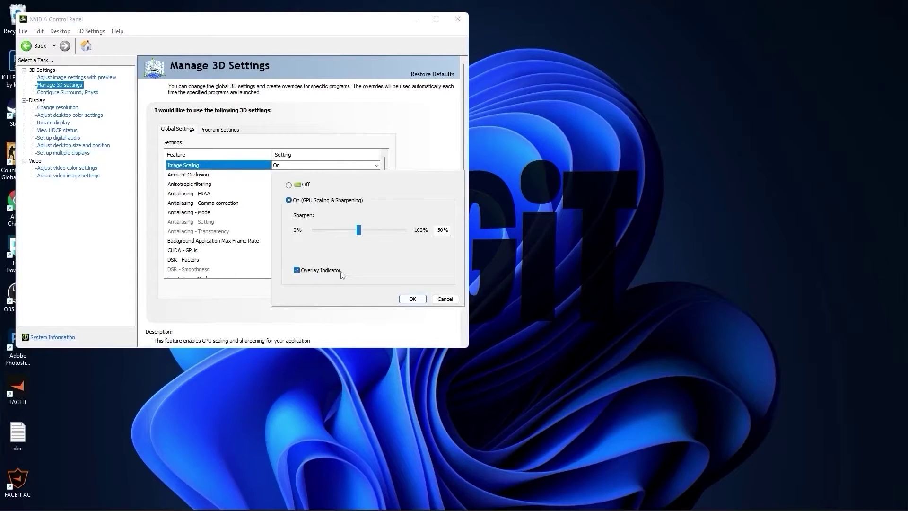
pyautogui.click(411, 298)
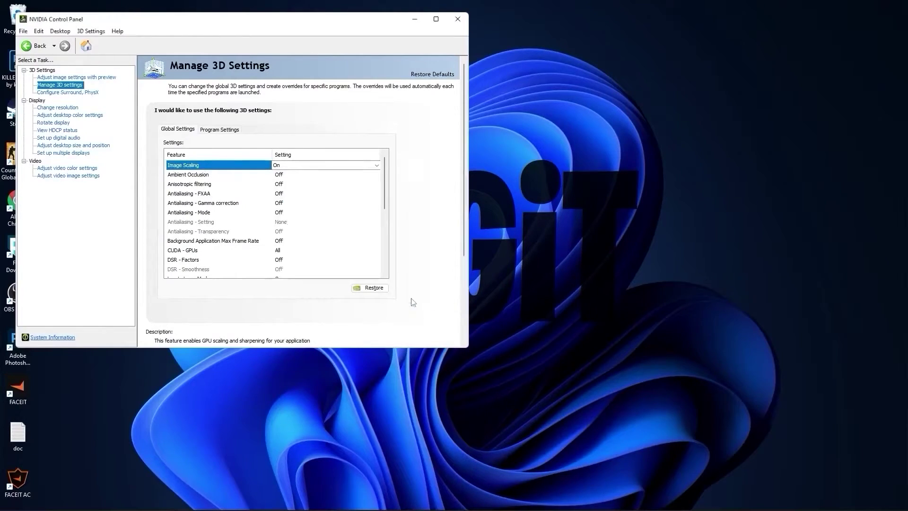
pyautogui.click(227, 250)
pyautogui.scroll(-2, 227, 224)
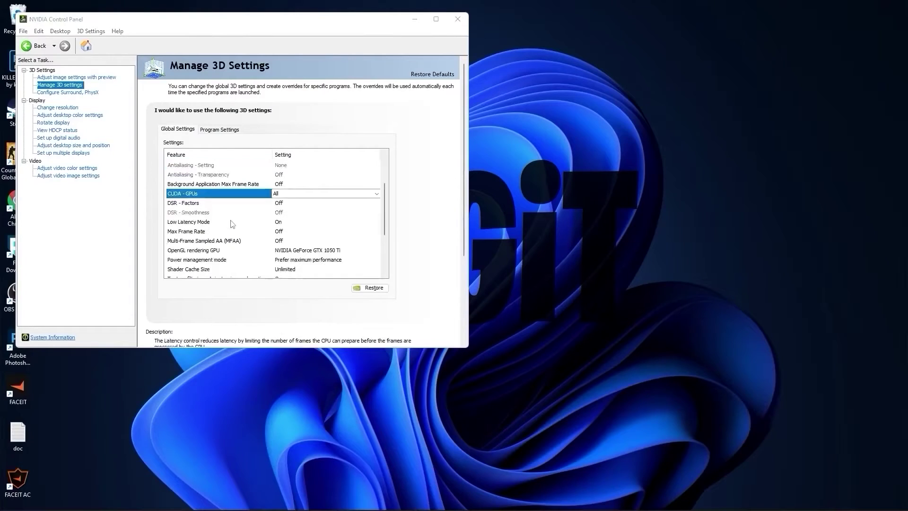
pyautogui.click(204, 222)
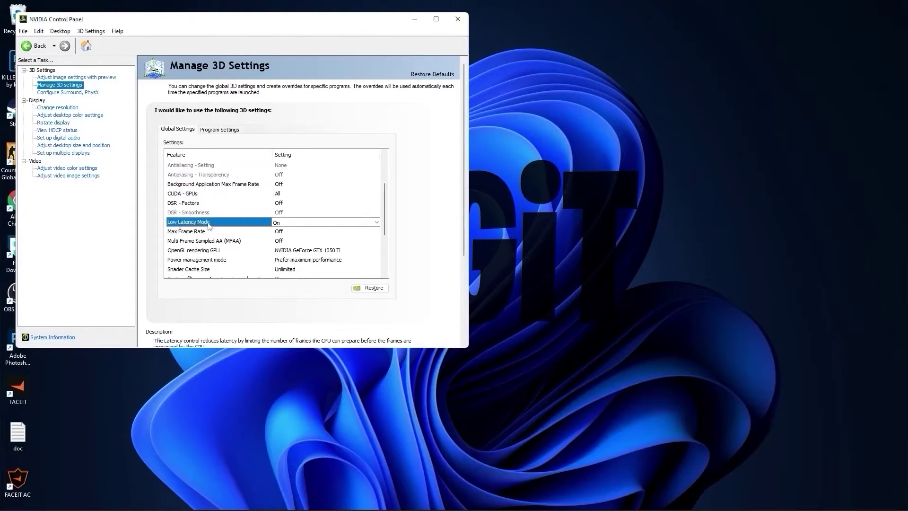
pyautogui.click(283, 223)
pyautogui.click(289, 231)
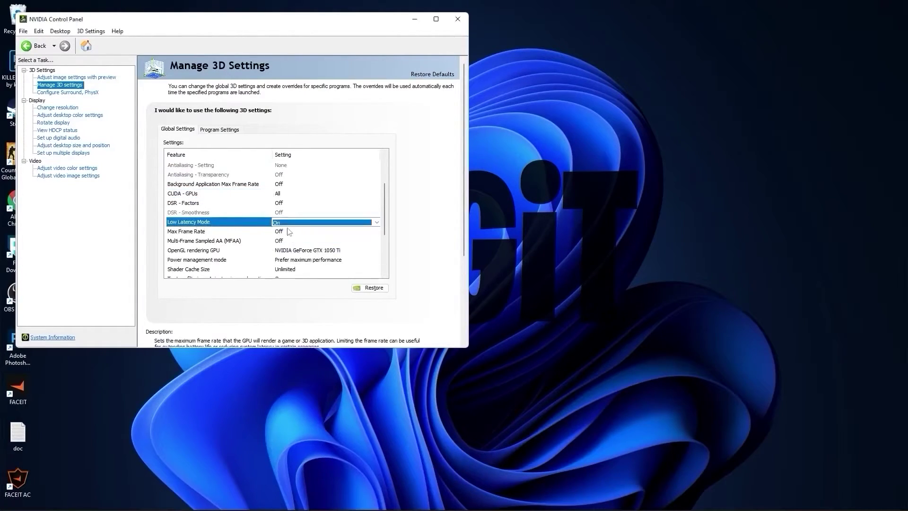
# Keep Max Frame Rate Off, render OpenGL on the GTX 1050 Ti, and prefer maximum performance.
pyautogui.click(193, 233)
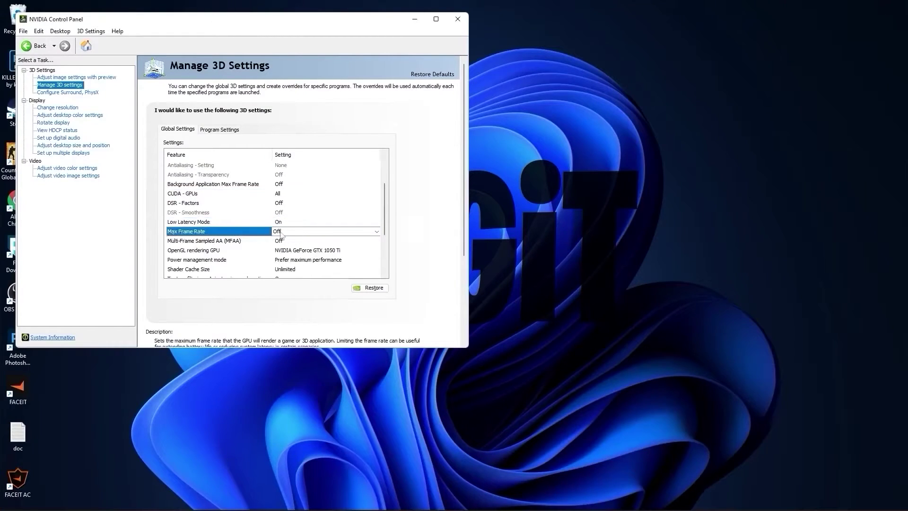
pyautogui.click(280, 233)
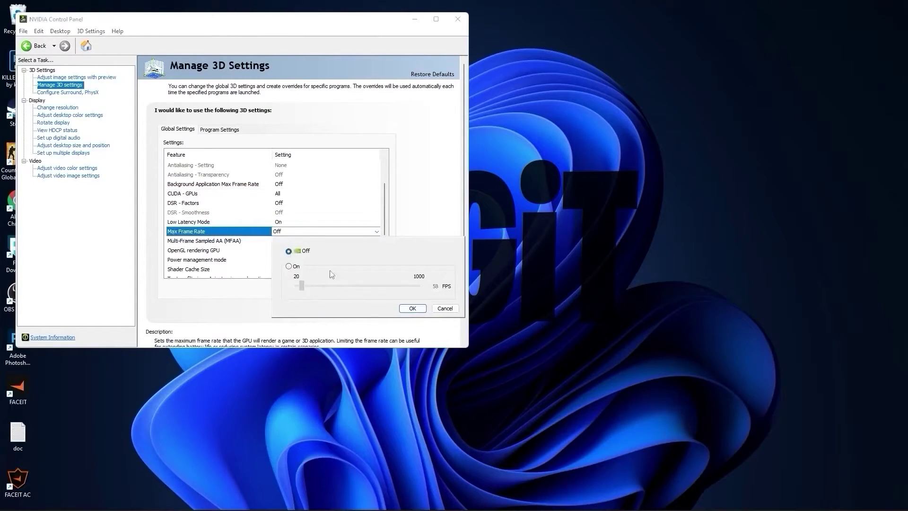
pyautogui.click(412, 308)
pyautogui.click(173, 204)
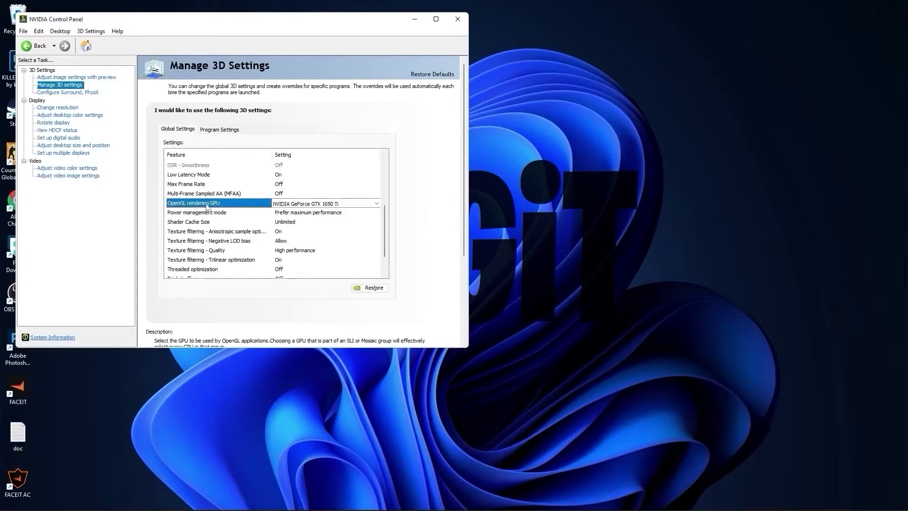
pyautogui.click(288, 206)
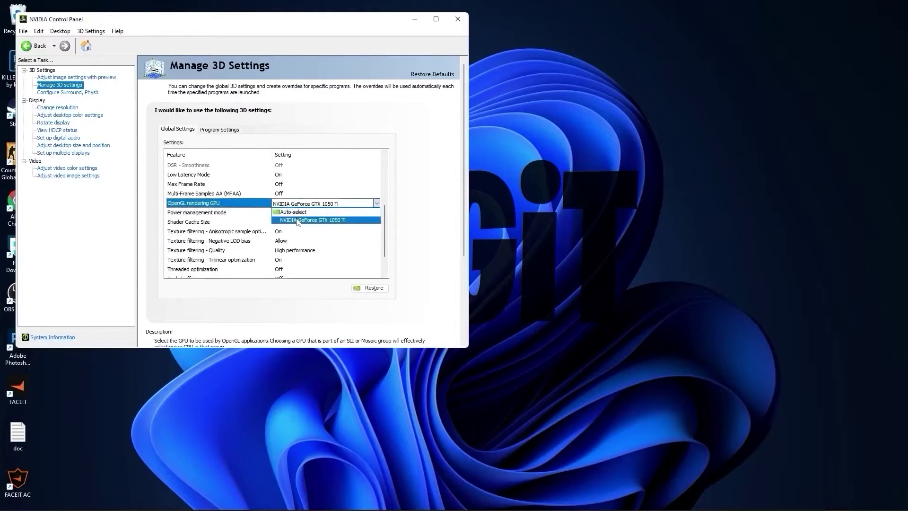
pyautogui.click(297, 221)
pyautogui.click(330, 212)
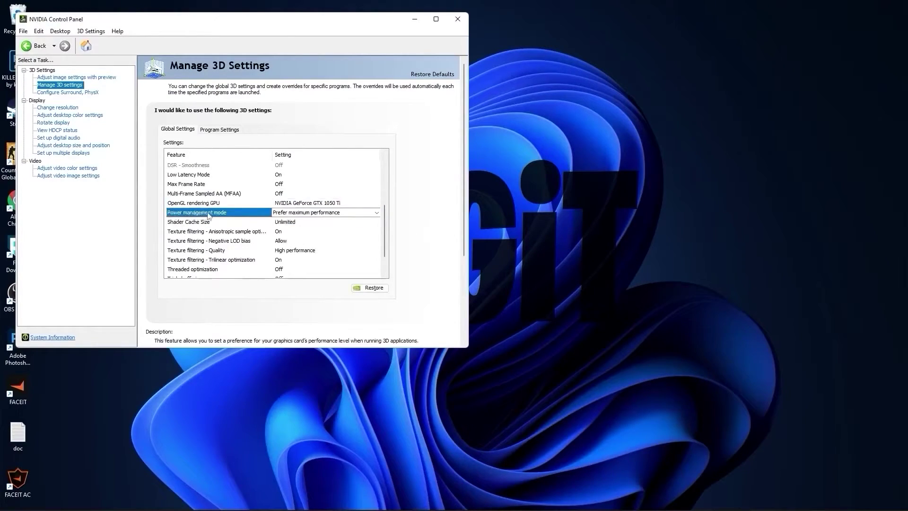
pyautogui.click(289, 214)
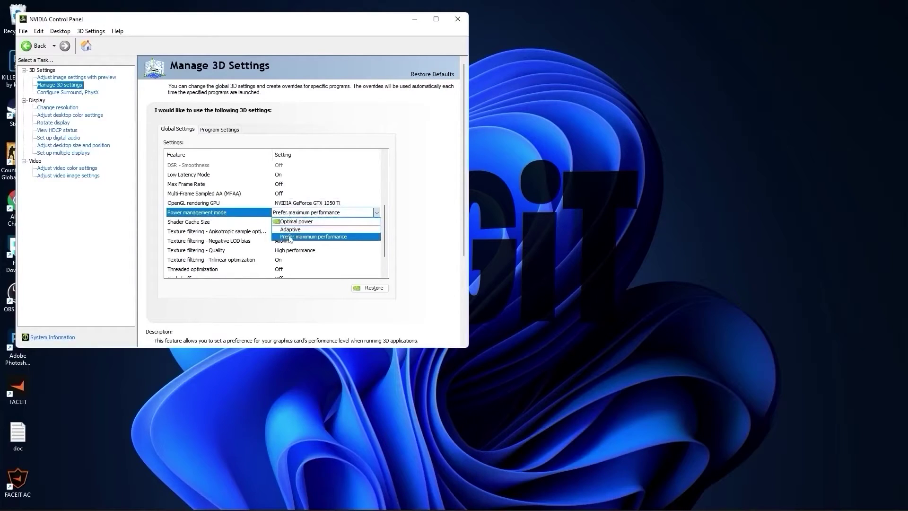
pyautogui.click(315, 237)
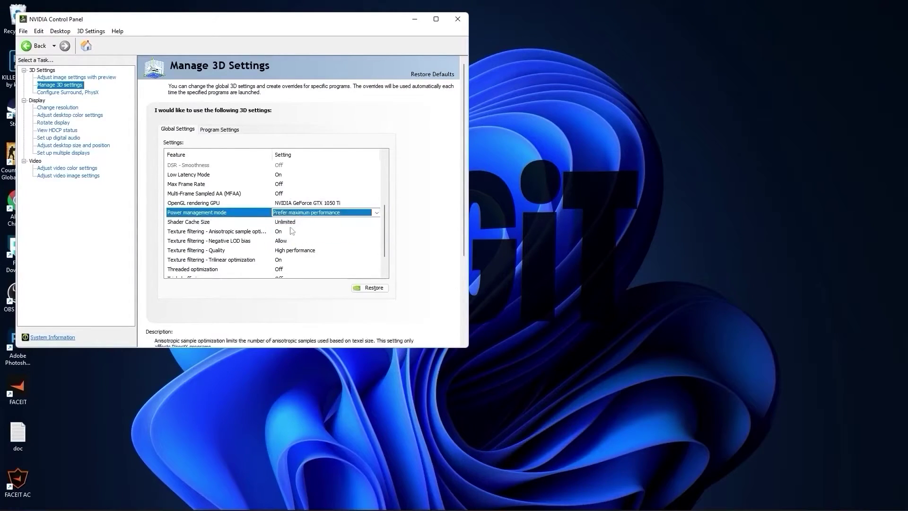
# Set Texture filtering to High performance, Threaded optimization and Vertical sync Off, then open Change resolution.
pyautogui.scroll(-1, 198, 225)
pyautogui.click(197, 223)
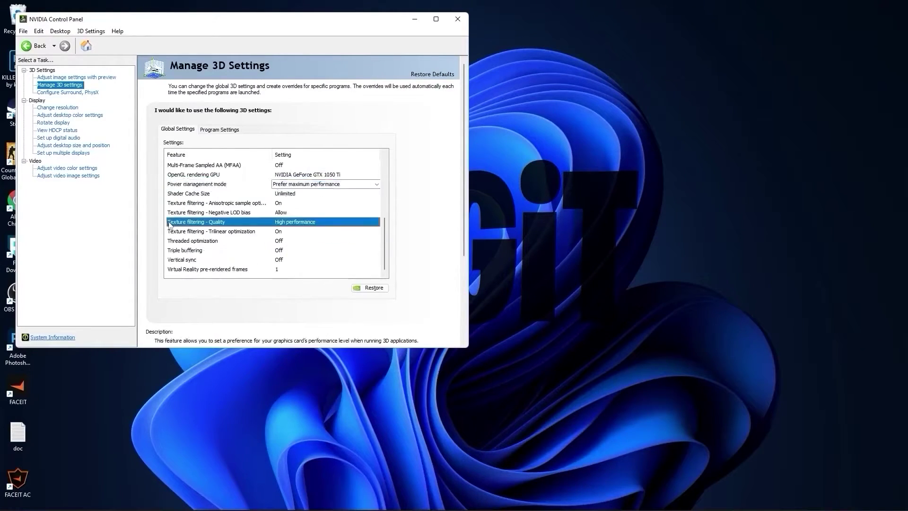
pyautogui.click(280, 223)
pyautogui.click(298, 255)
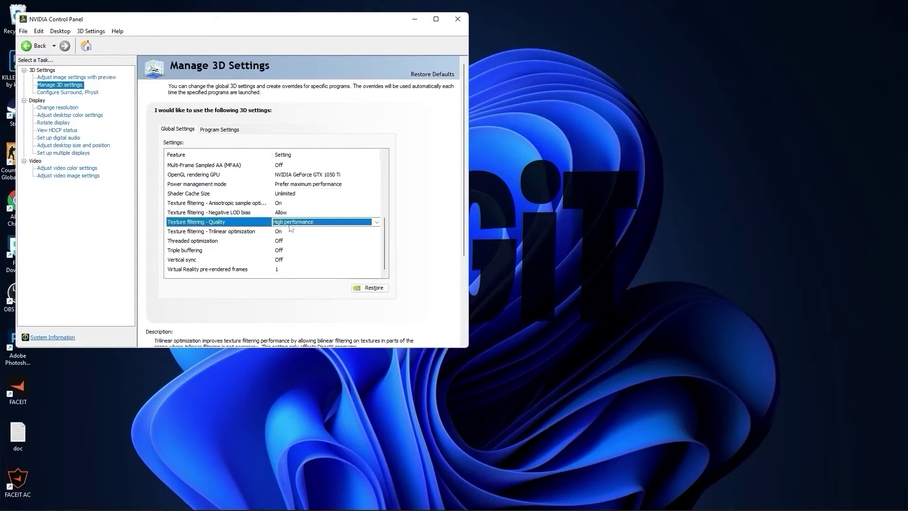
pyautogui.click(210, 242)
pyautogui.click(274, 242)
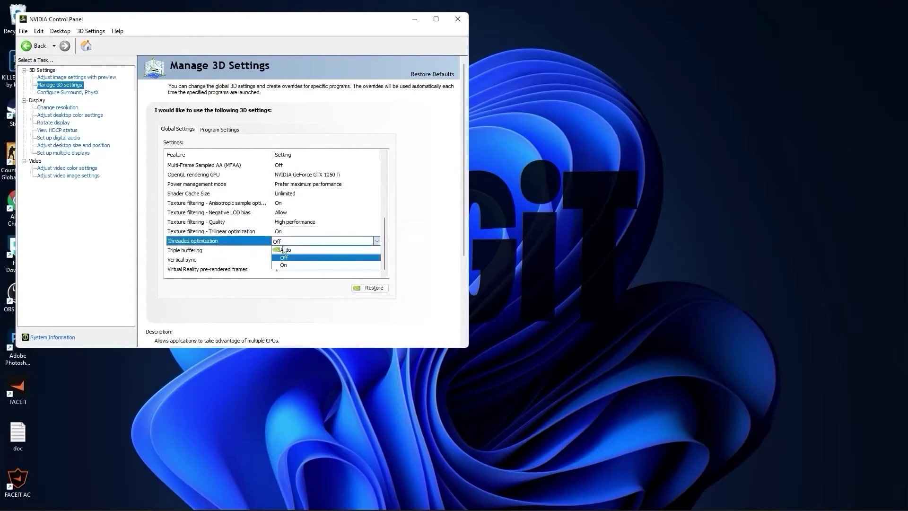
pyautogui.click(283, 259)
pyautogui.click(170, 260)
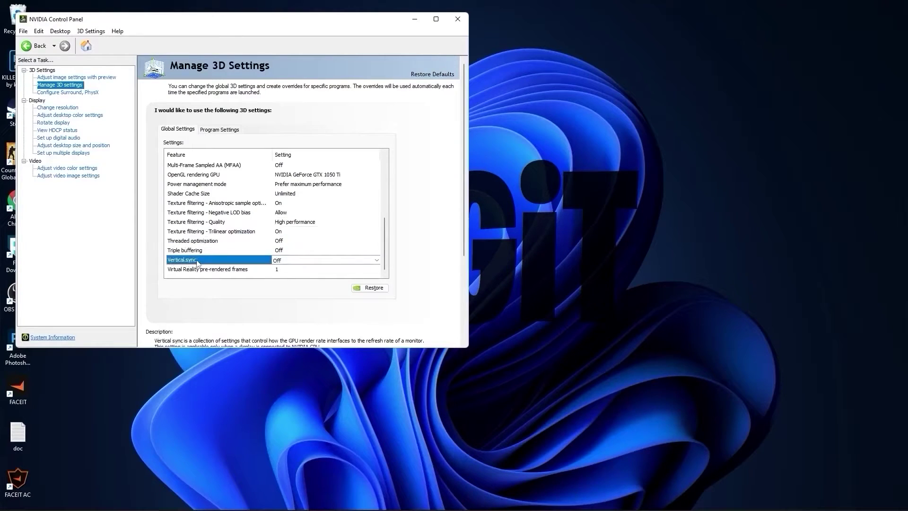
pyautogui.click(273, 260)
pyautogui.click(278, 262)
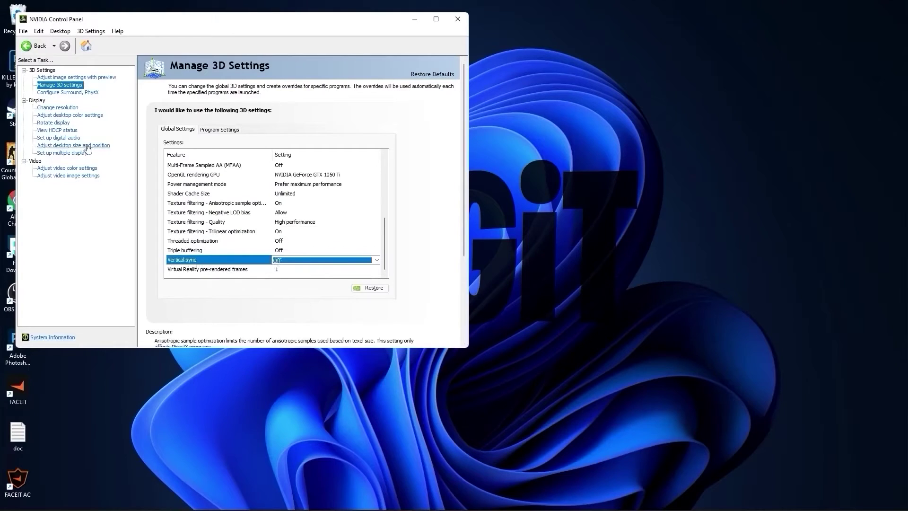
pyautogui.click(52, 108)
# Keep the display at 1920 × 1080, 75Hz, apply it and confirm the change.
pyautogui.scroll(10, 213, 263)
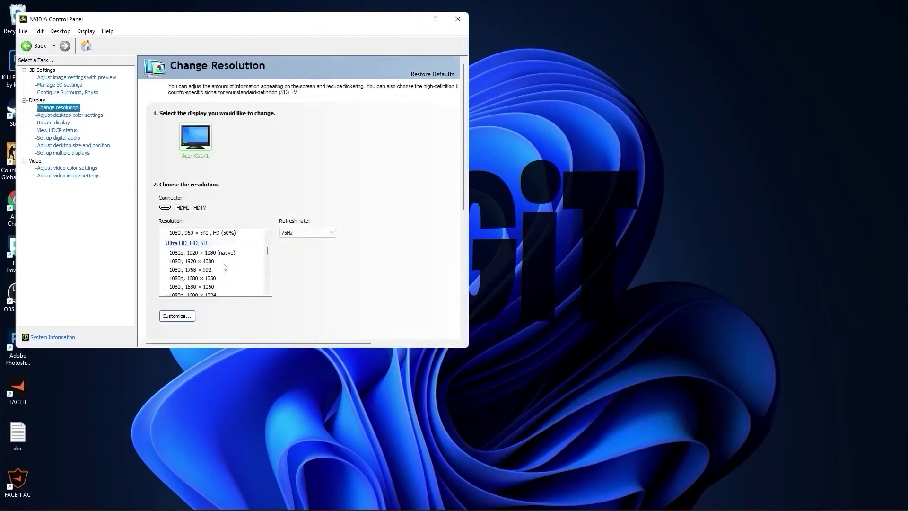
pyautogui.click(185, 253)
pyautogui.click(307, 232)
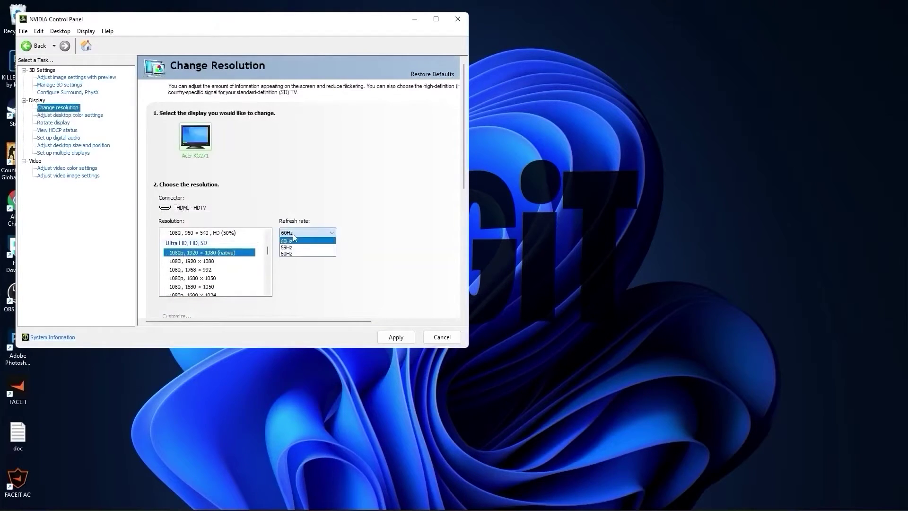
pyautogui.click(302, 237)
pyautogui.scroll(-6, 224, 268)
pyautogui.scroll(-10, 223, 268)
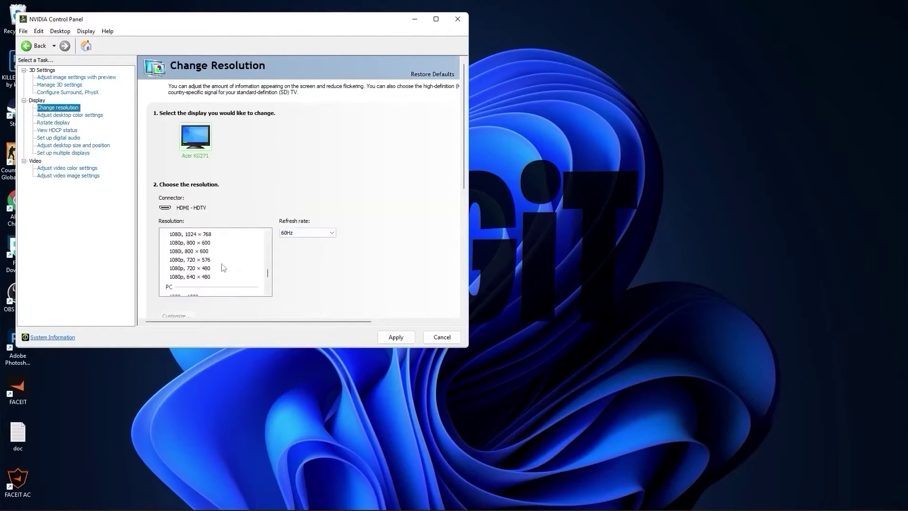
pyautogui.click(194, 249)
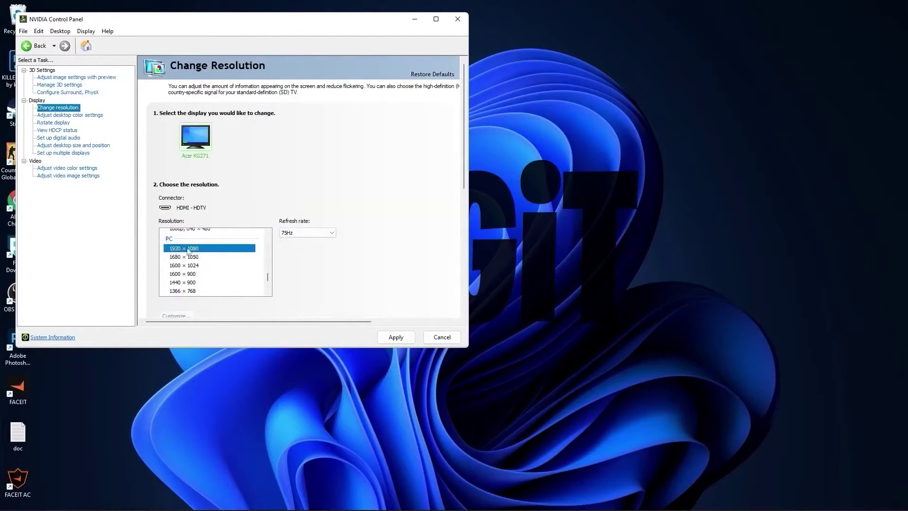
pyautogui.click(292, 233)
pyautogui.click(296, 233)
pyautogui.click(397, 337)
pyautogui.click(274, 203)
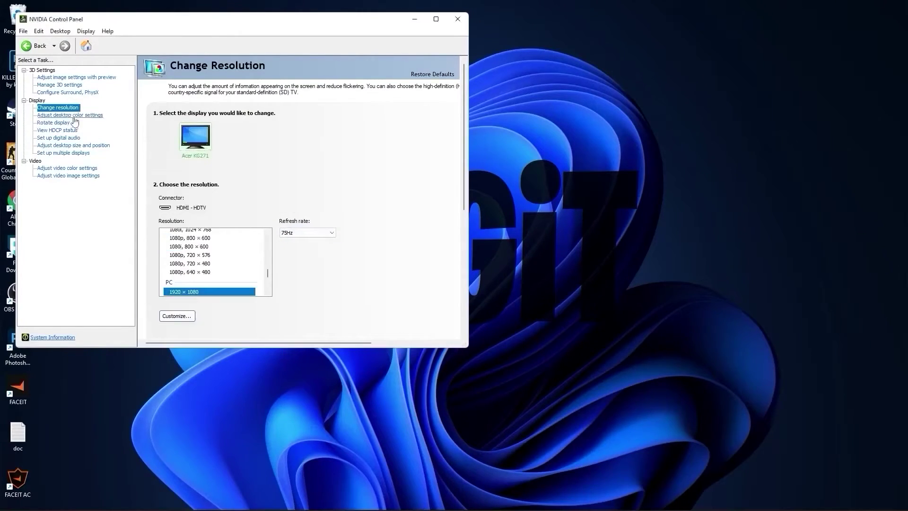
# Adjust digital vibrance toward 70% on the desktop color settings page.
pyautogui.click(50, 117)
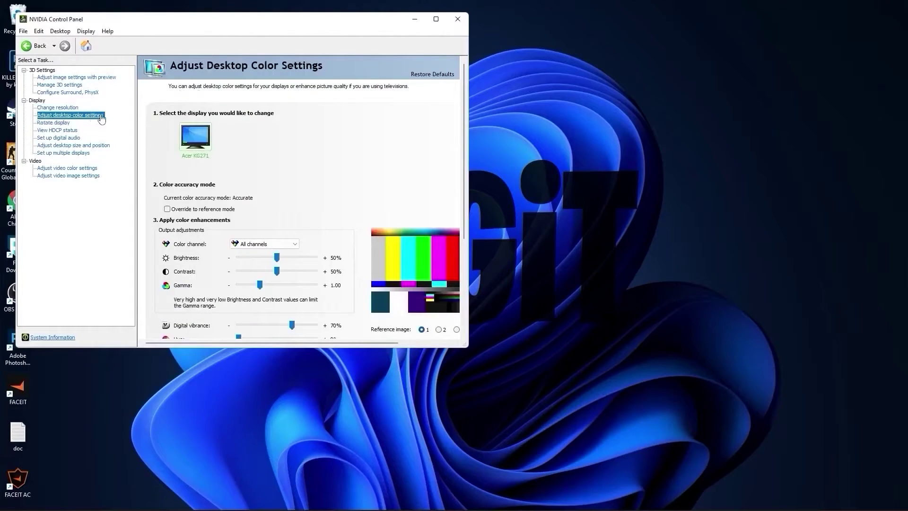
pyautogui.scroll(-3, 157, 259)
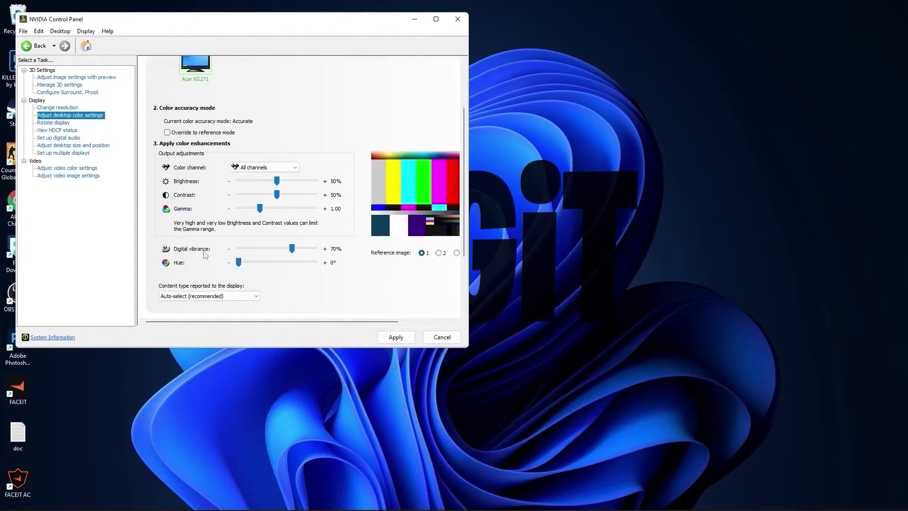
pyautogui.moveTo(294, 250); pyautogui.dragTo(295, 252)
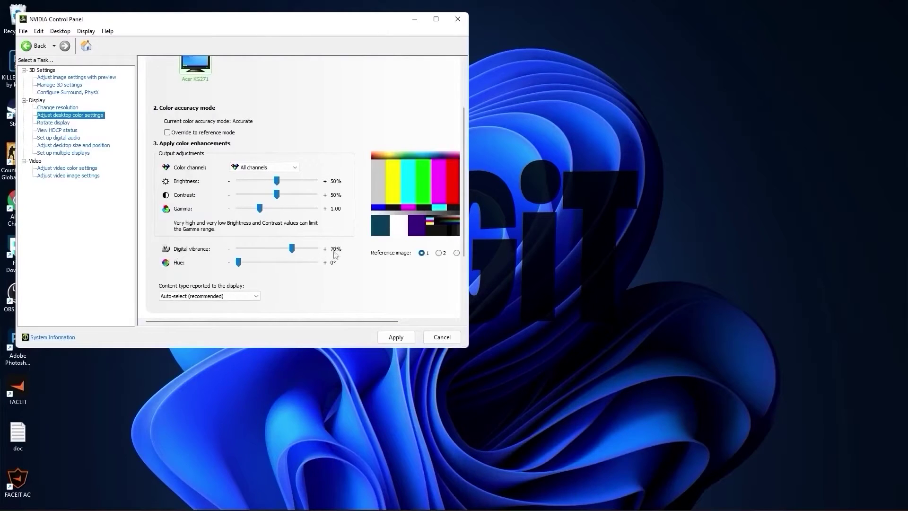
# Apply the vibrance change, then create and activate a High performance power plan named LOGiT.
pyautogui.click(396, 337)
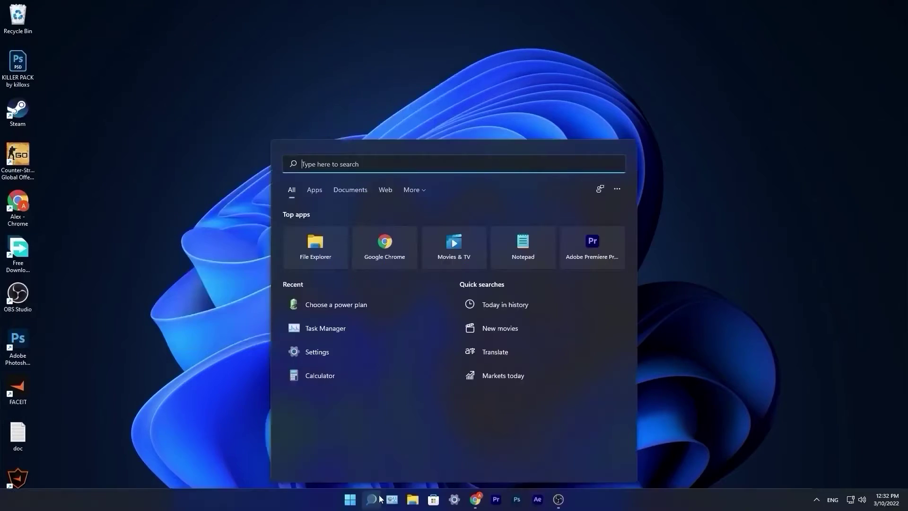
pyautogui.write('choose a power plan')
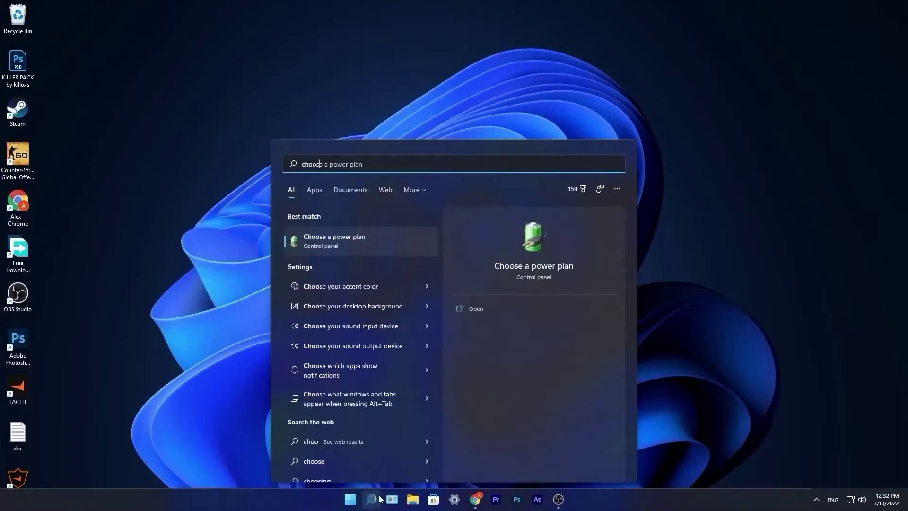
pyautogui.click(338, 240)
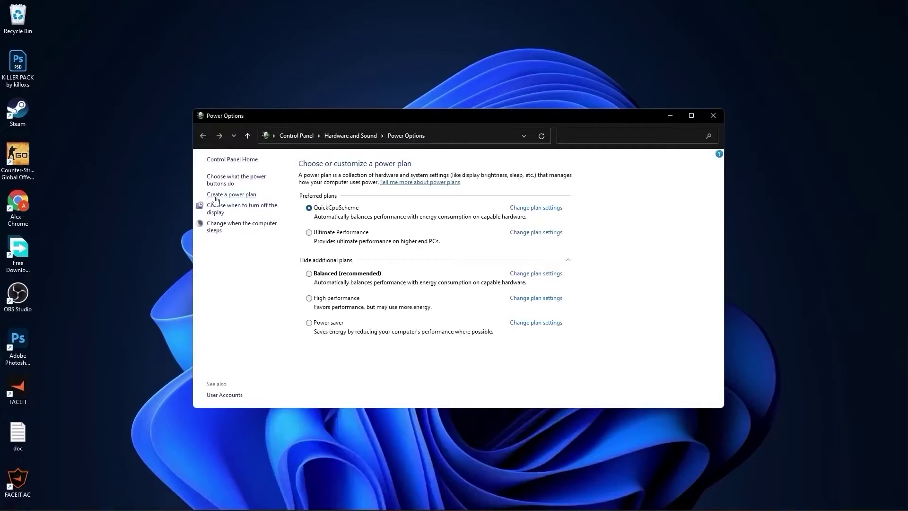
pyautogui.click(231, 195)
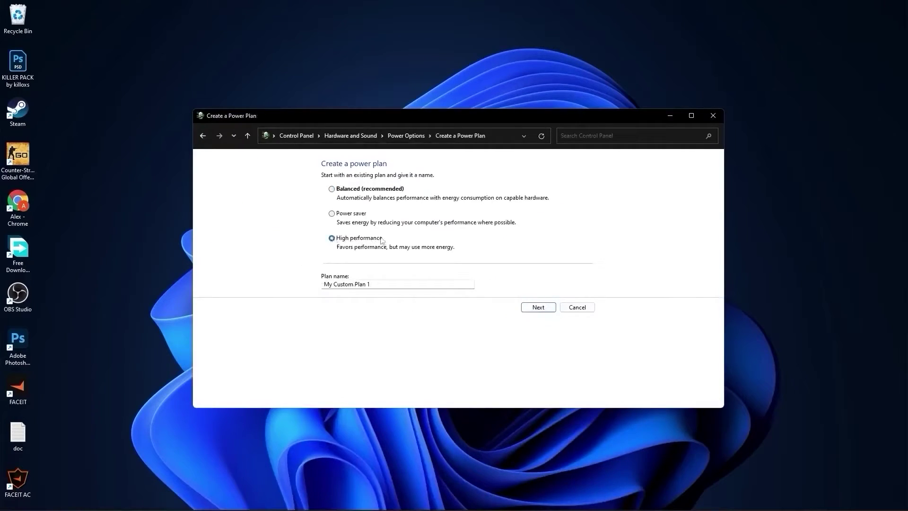
pyautogui.press('Tab')
pyautogui.write('LOGiT')
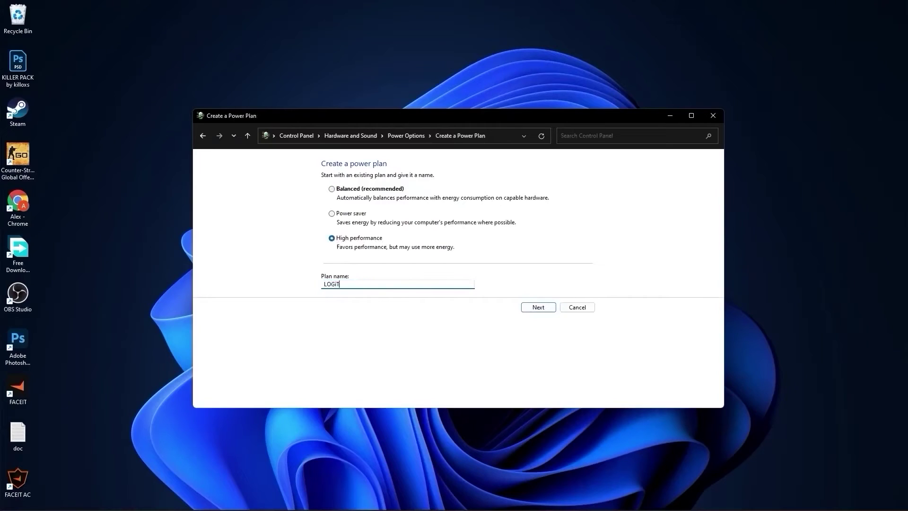
pyautogui.click(539, 307)
pyautogui.click(535, 247)
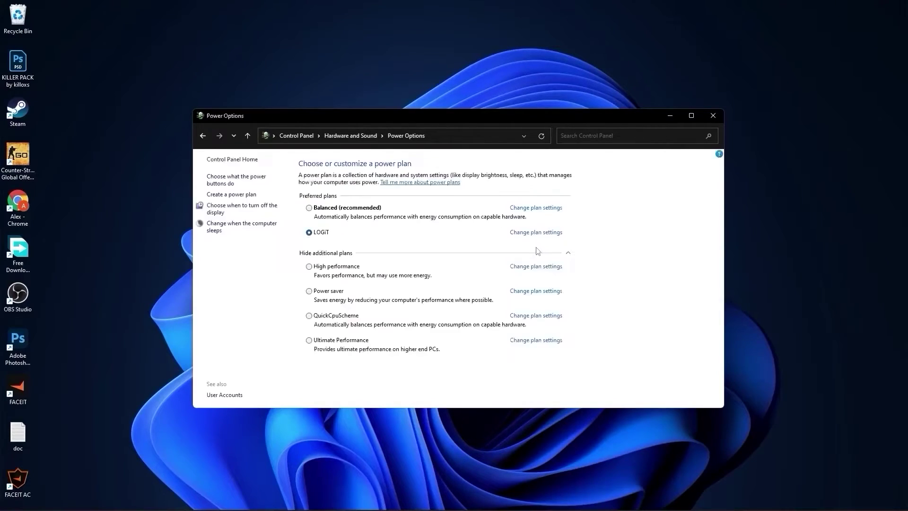
# Download the Quick CPU x64 (QuickCpuSetup64) zip from coderbag.com, dismissing the pop-up ad.
pyautogui.click(326, 253)
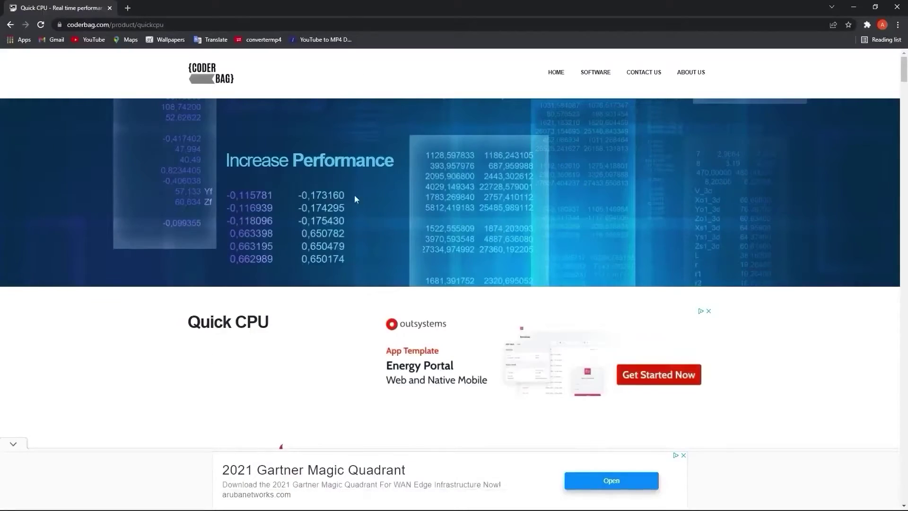
pyautogui.scroll(-20, 356, 199)
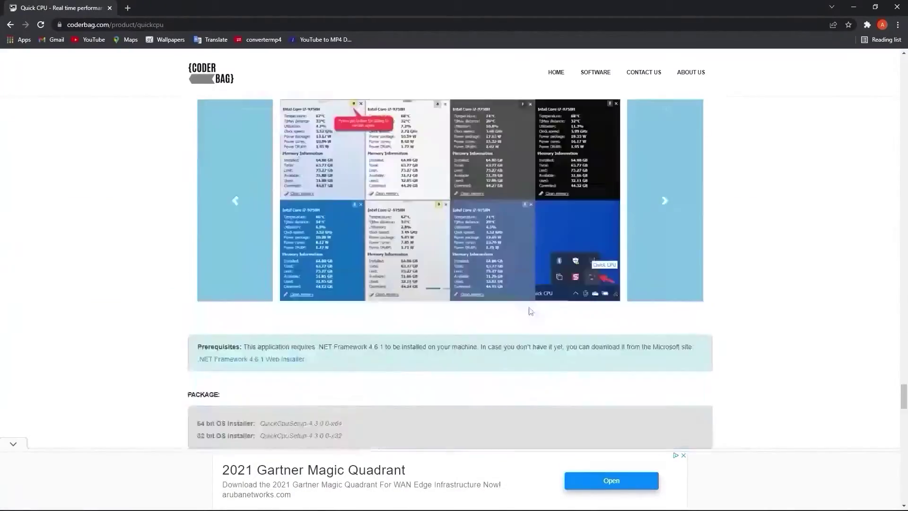
pyautogui.scroll(-8, 531, 311)
pyautogui.click(247, 232)
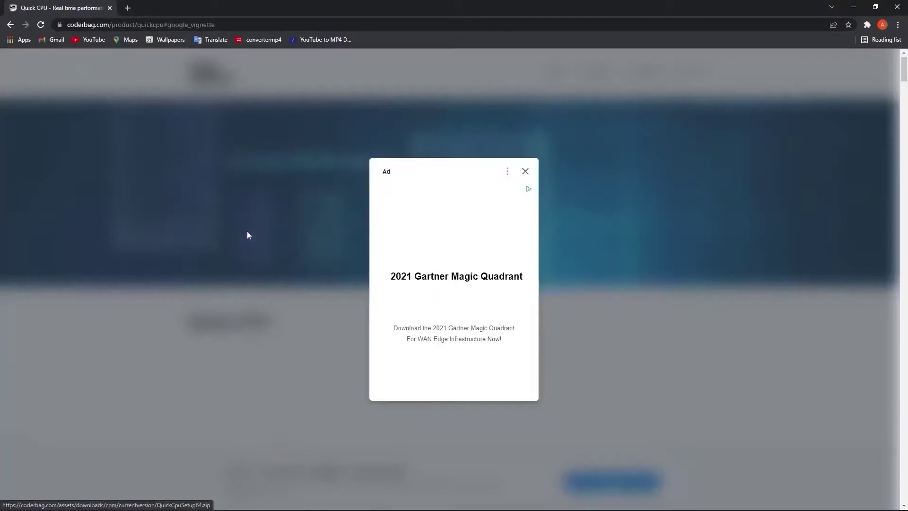
pyautogui.click(525, 173)
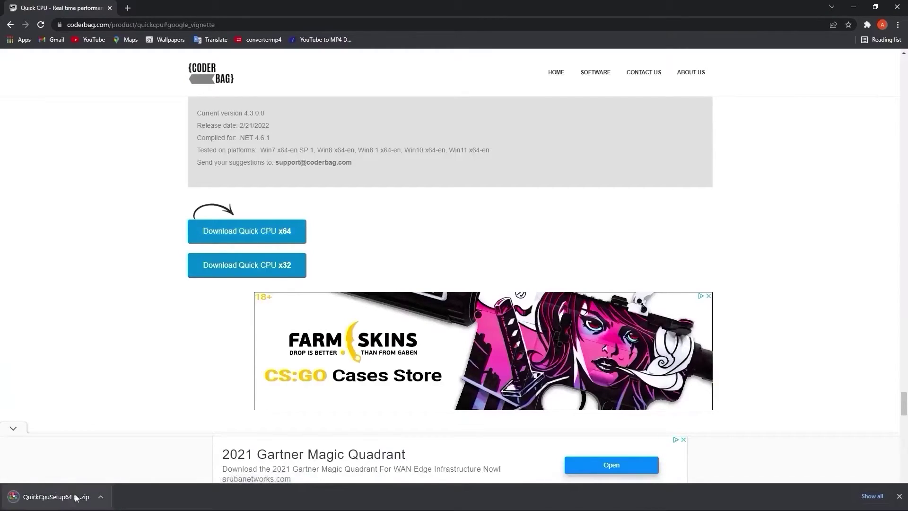
pyautogui.click(101, 497)
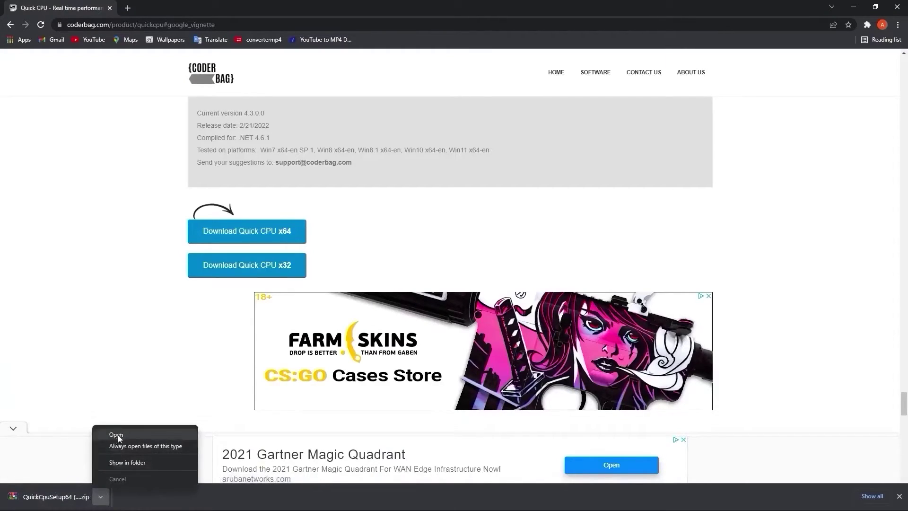
# Launch the QuickCpuSetup installer from the downloaded zip in WinRAR, then close the archive.
pyautogui.click(116, 435)
pyautogui.click(854, 7)
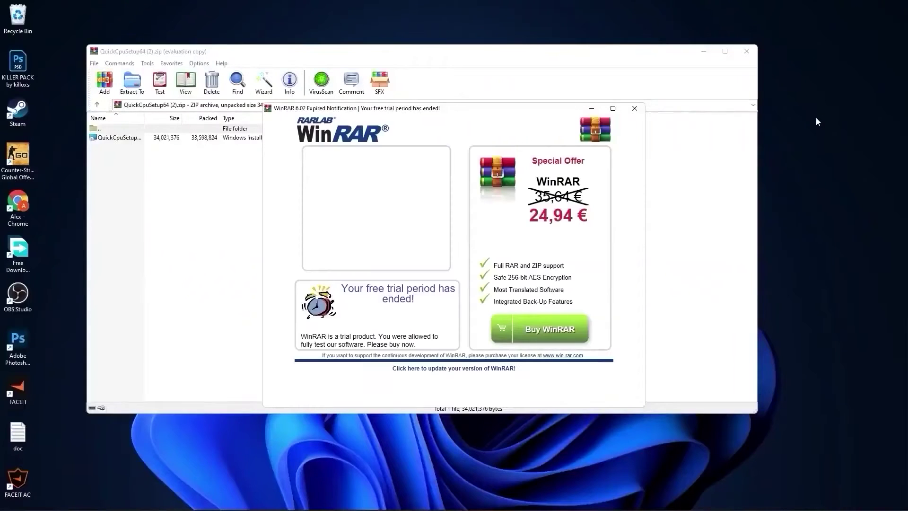
pyautogui.click(635, 109)
pyautogui.click(108, 139)
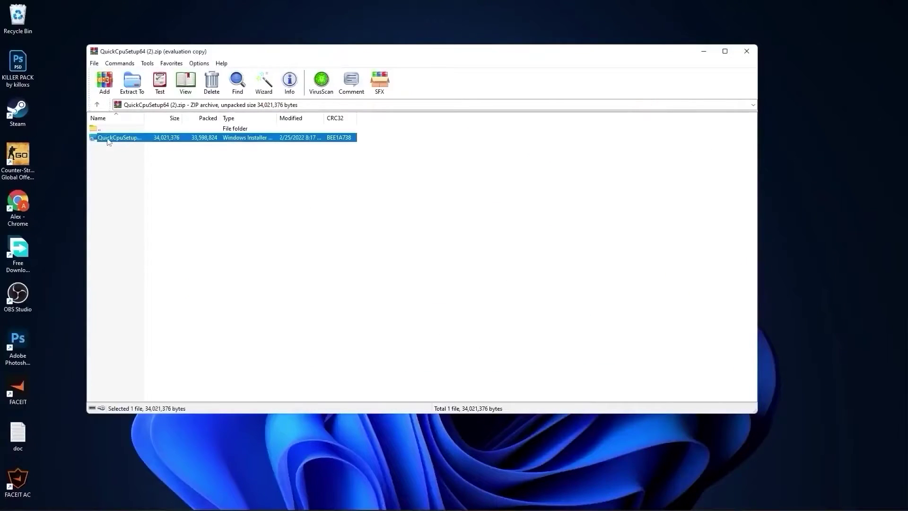
pyautogui.doubleClick(125, 138)
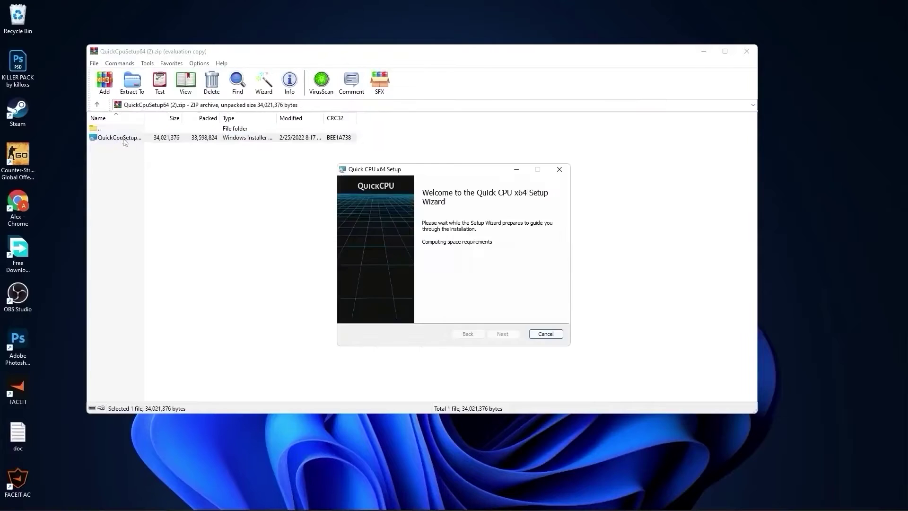
pyautogui.click(747, 50)
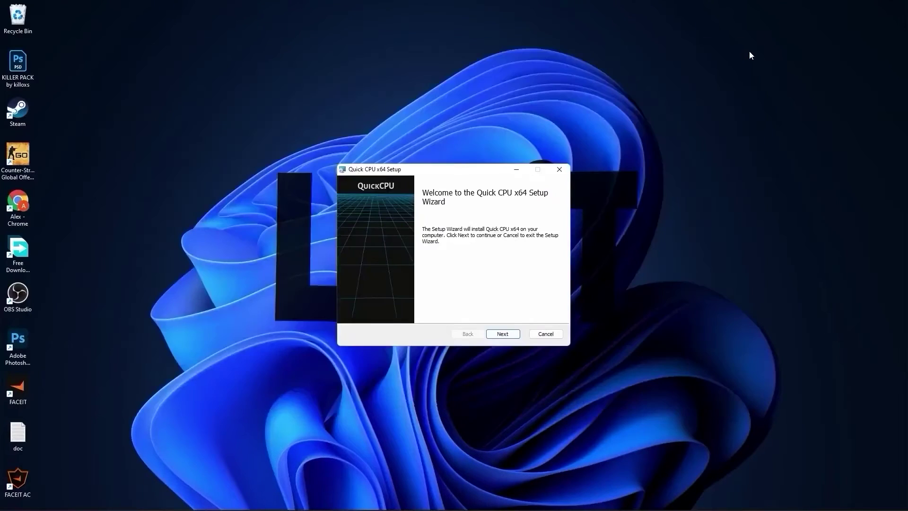
# Accept the licence and install Quick CPU x64 to the default C:\Program Files\QuickCPU\ folder.
pyautogui.click(503, 334)
pyautogui.click(364, 313)
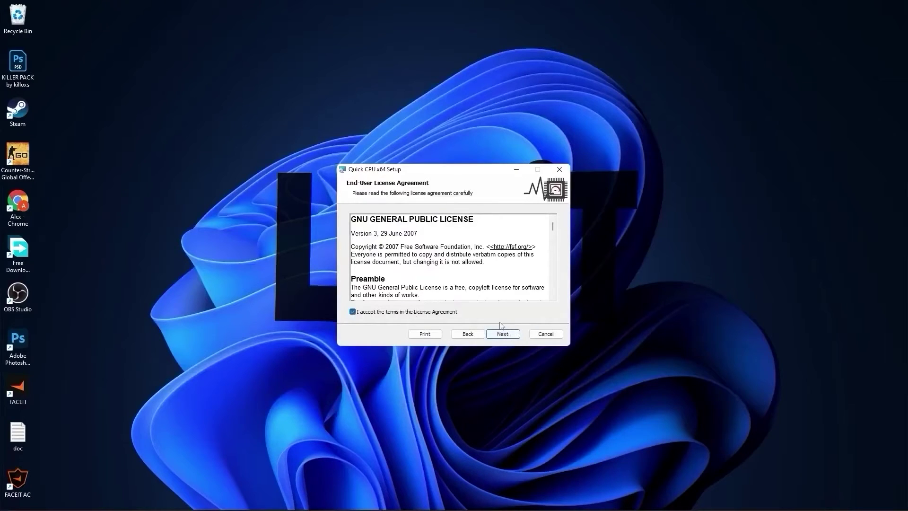
pyautogui.click(504, 334)
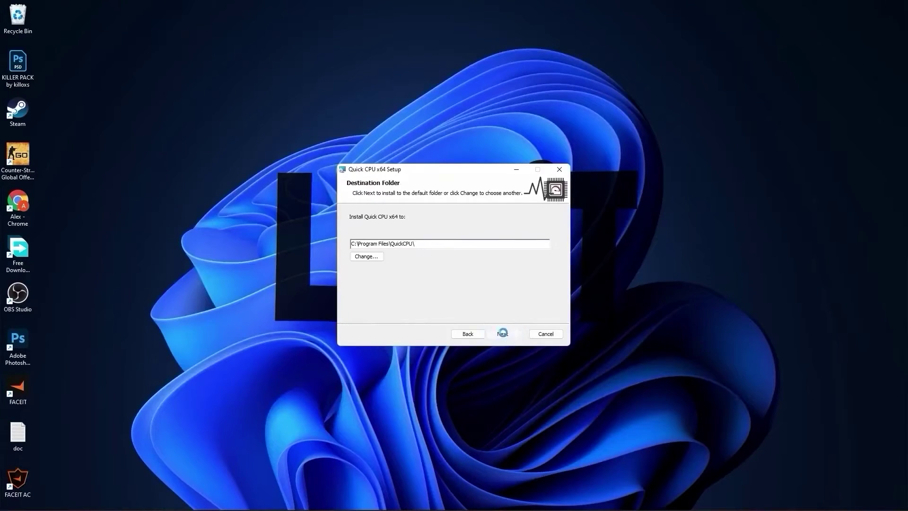
pyautogui.click(504, 335)
pyautogui.click(498, 333)
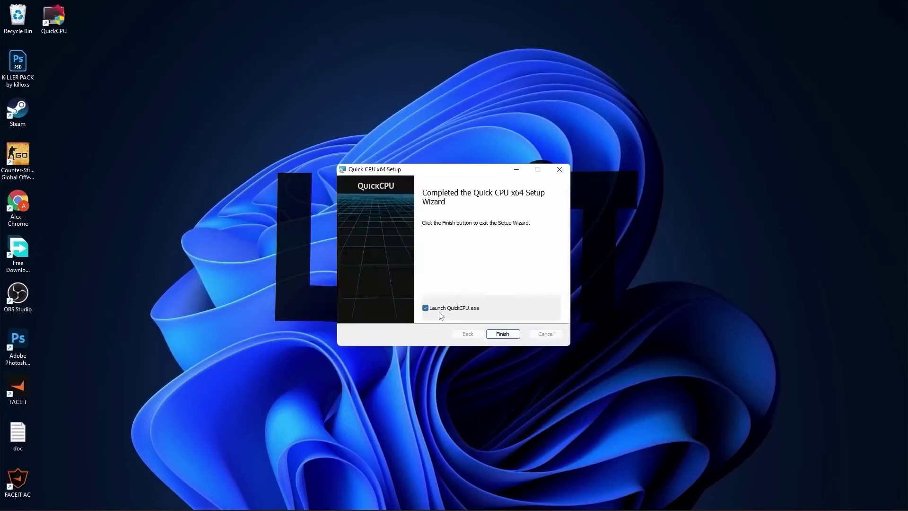
# Launch Quick CPU, keep the LOGIT plan, and apply all performance sliders at 100%.
pyautogui.click(502, 333)
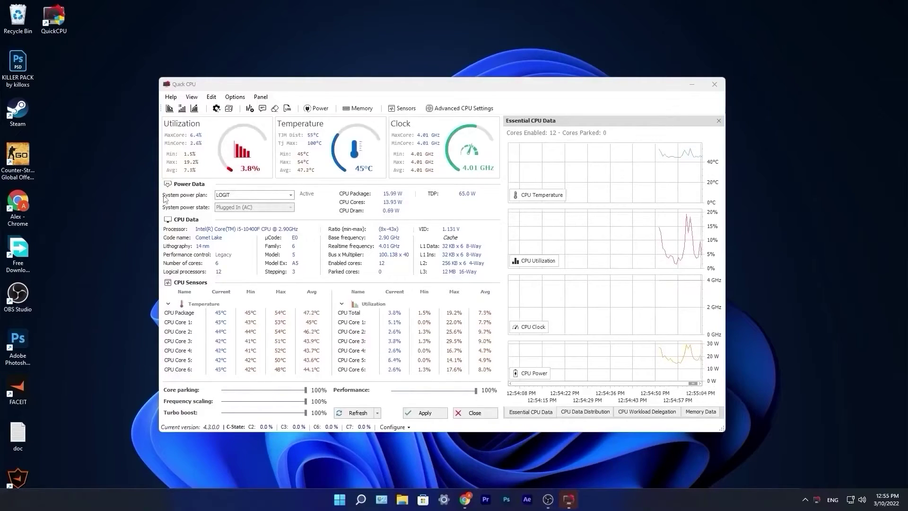
pyautogui.click(233, 196)
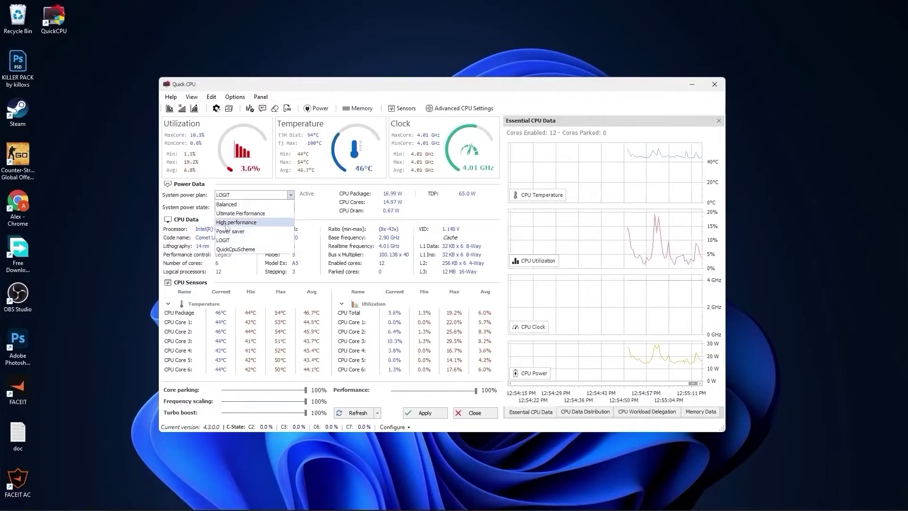
pyautogui.click(230, 242)
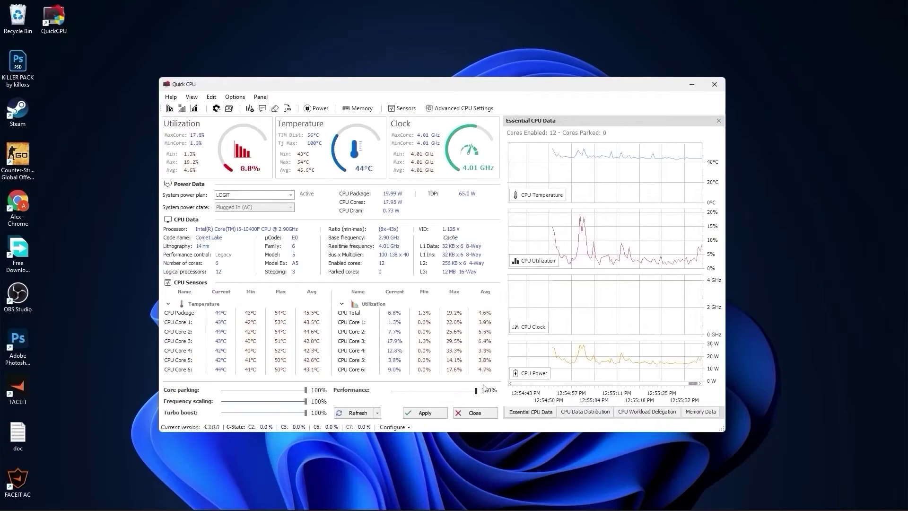
pyautogui.click(422, 413)
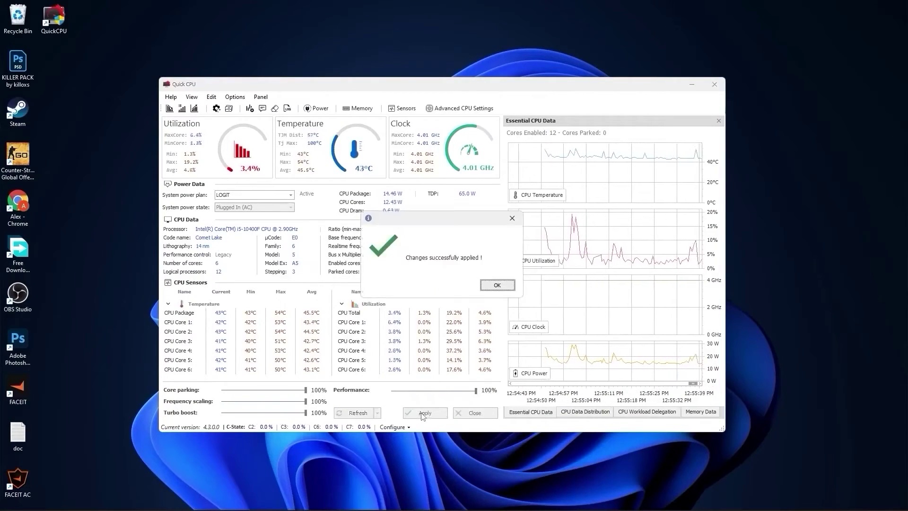
pyautogui.click(495, 284)
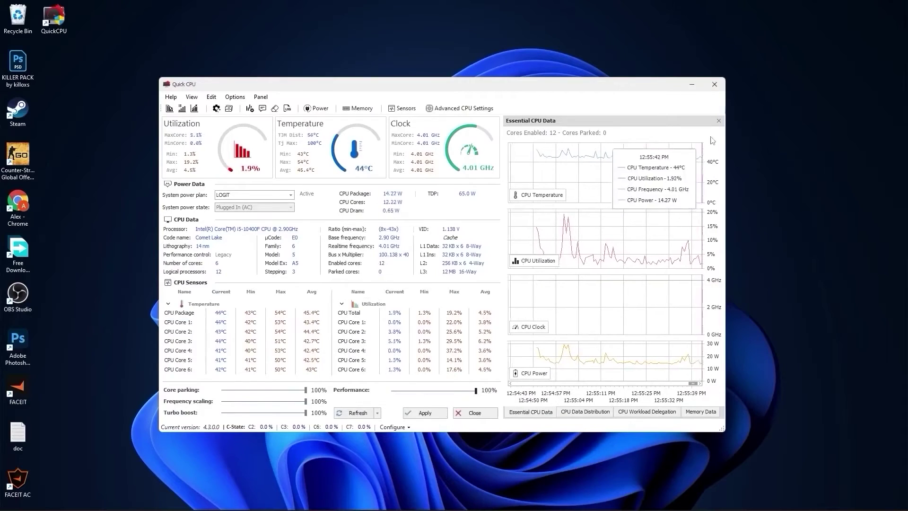
# Close Quick CPU and verify in Task Manager's status-sorted Startup list that only SecurityHealthSystray is enabled.
pyautogui.click(713, 85)
pyautogui.click(371, 499)
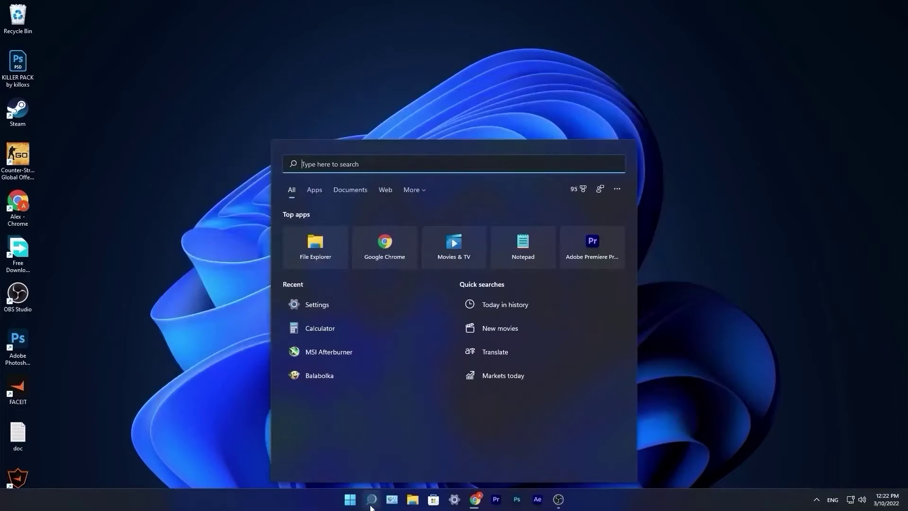
pyautogui.write('task')
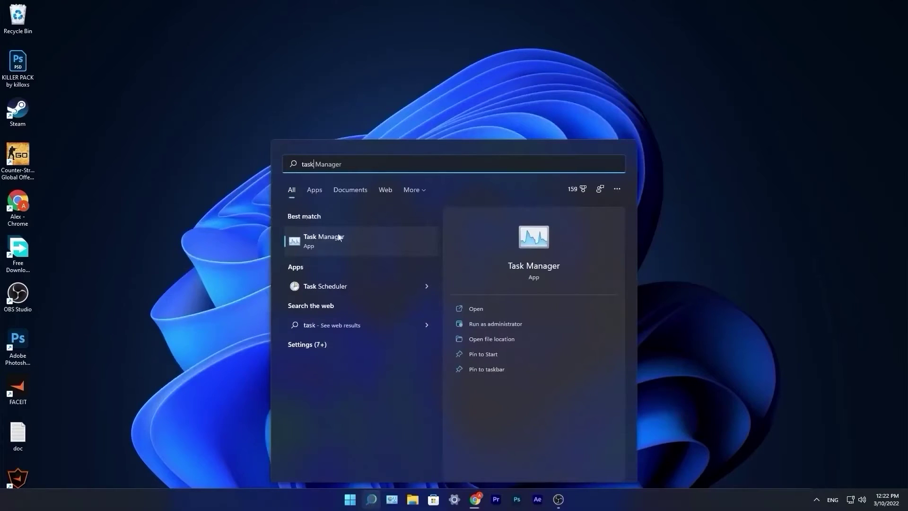
pyautogui.click(334, 237)
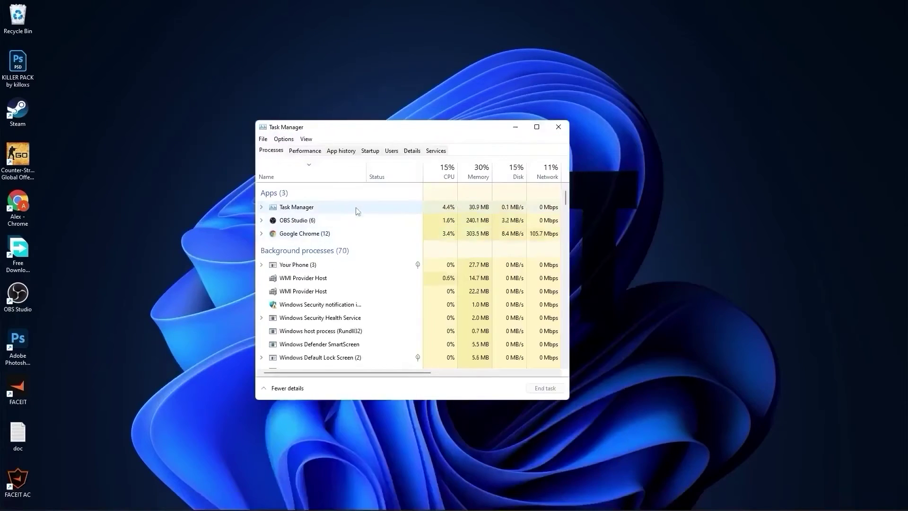
pyautogui.click(370, 151)
pyautogui.click(440, 189)
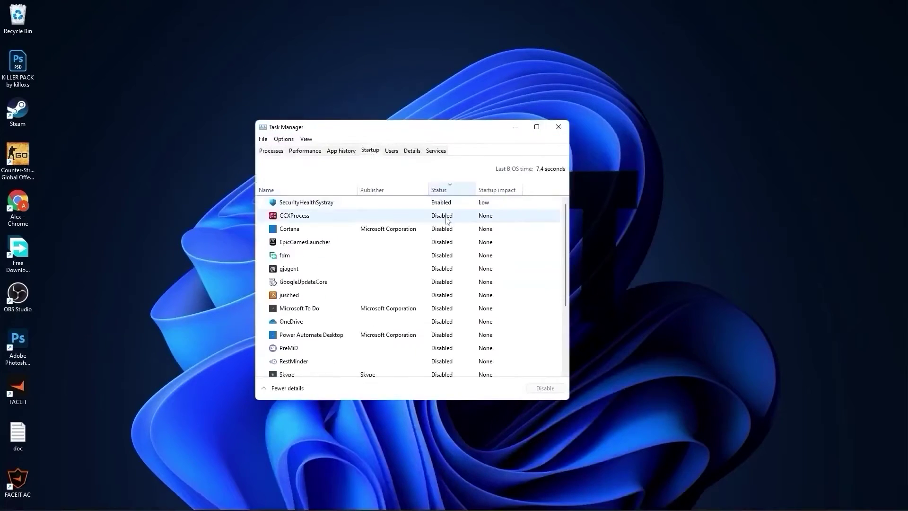
pyautogui.scroll(-5, 444, 276)
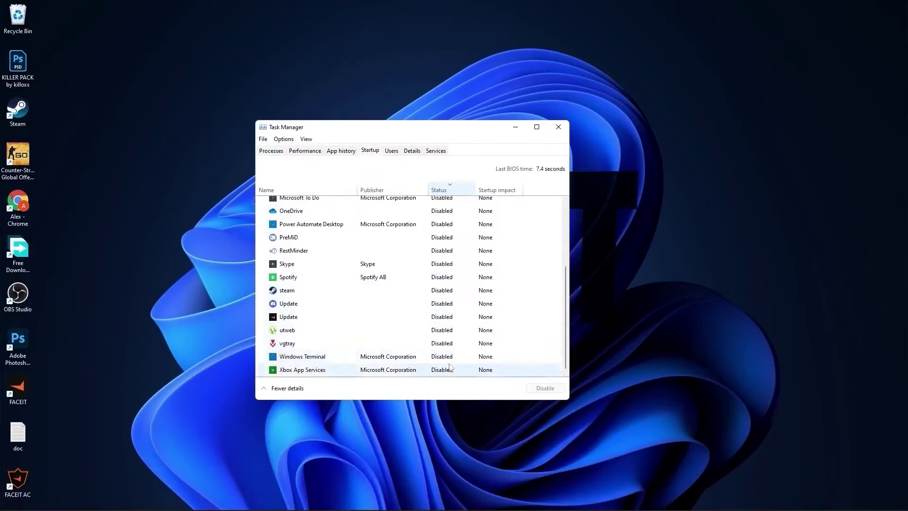
pyautogui.scroll(3, 447, 326)
pyautogui.scroll(1, 446, 274)
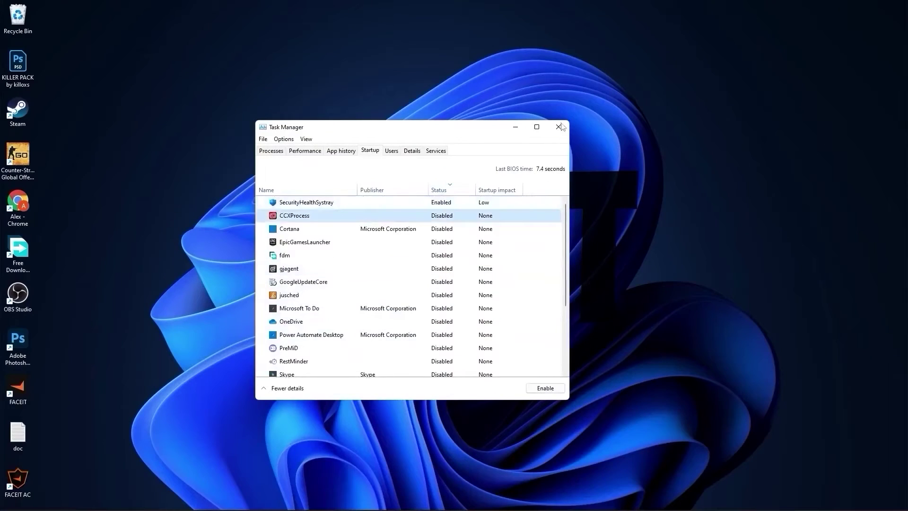
# Close Task Manager and check Game Mode and hardware-accelerated GPU scheduling are On in Settings.
pyautogui.click(558, 127)
pyautogui.moveTo(391, 504)
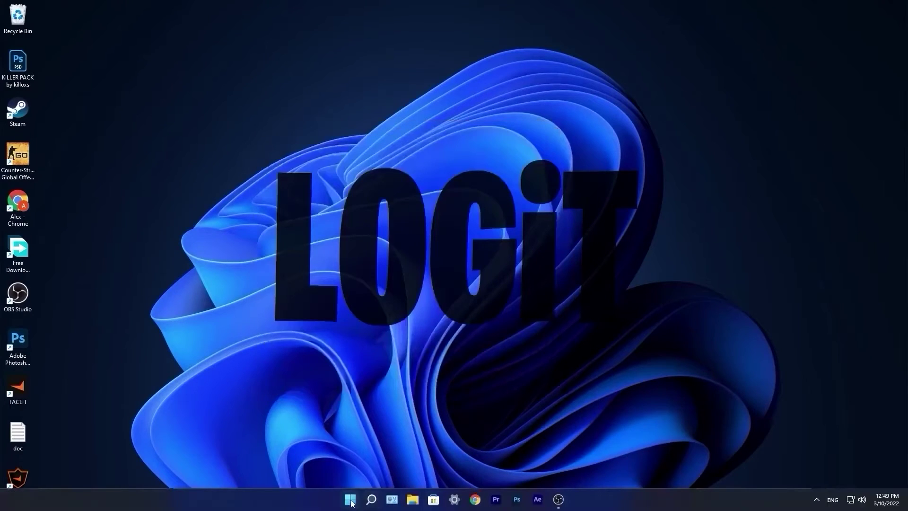
pyautogui.click(350, 500)
pyautogui.click(566, 226)
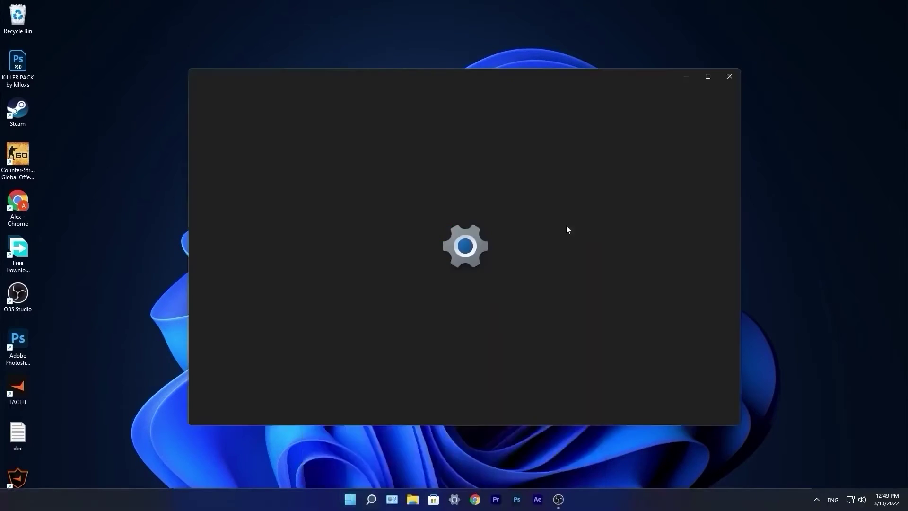
pyautogui.click(237, 304)
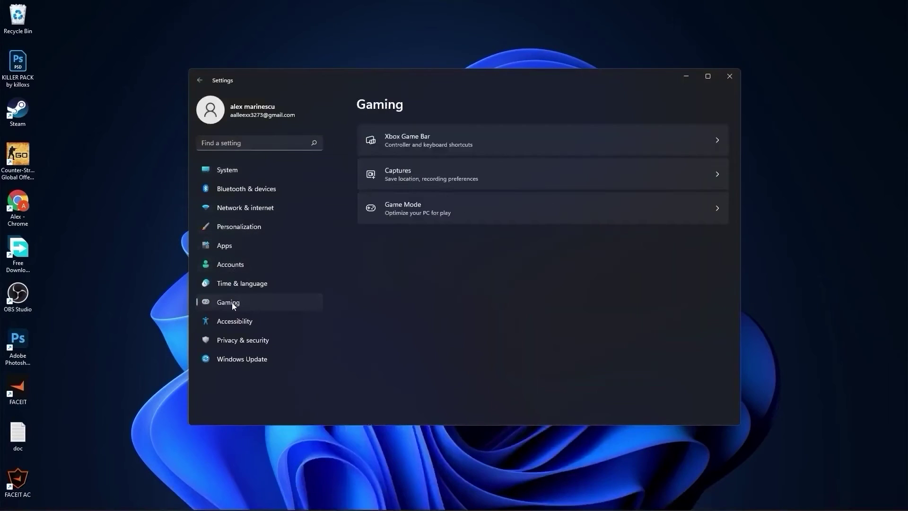
pyautogui.click(407, 208)
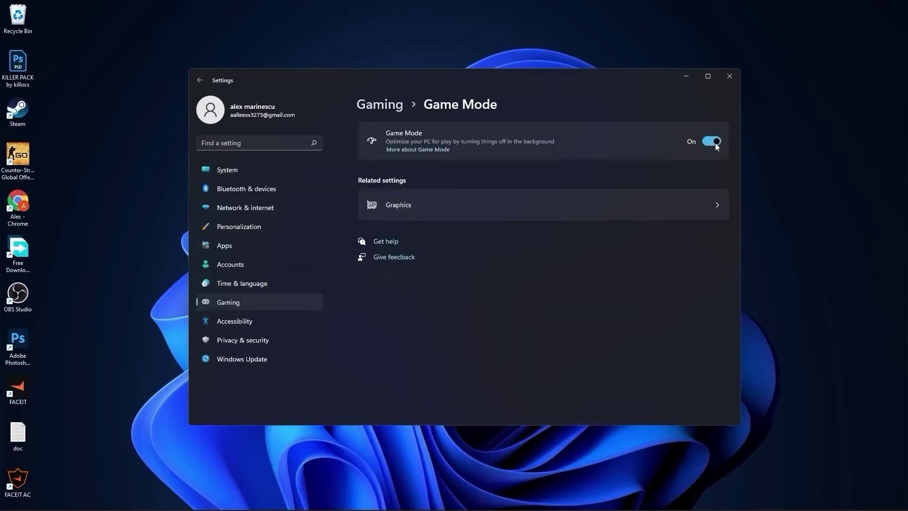
pyautogui.click(396, 205)
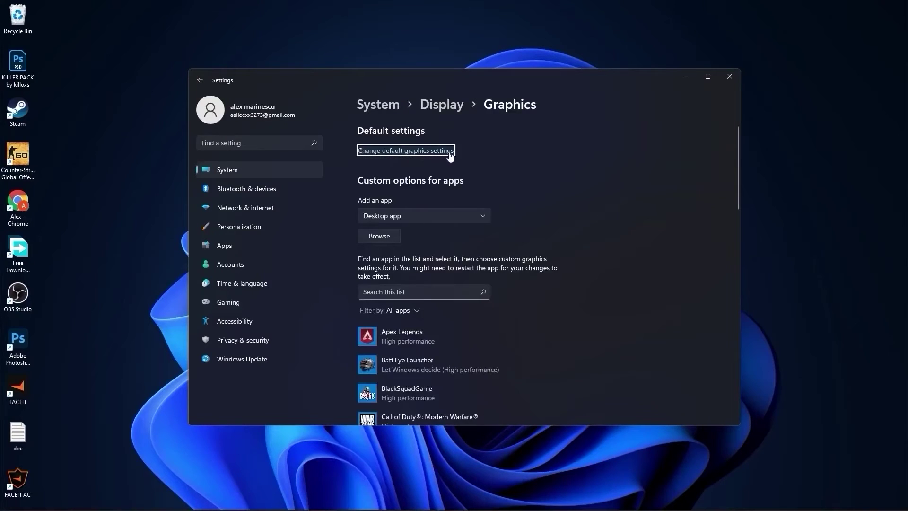
pyautogui.click(409, 152)
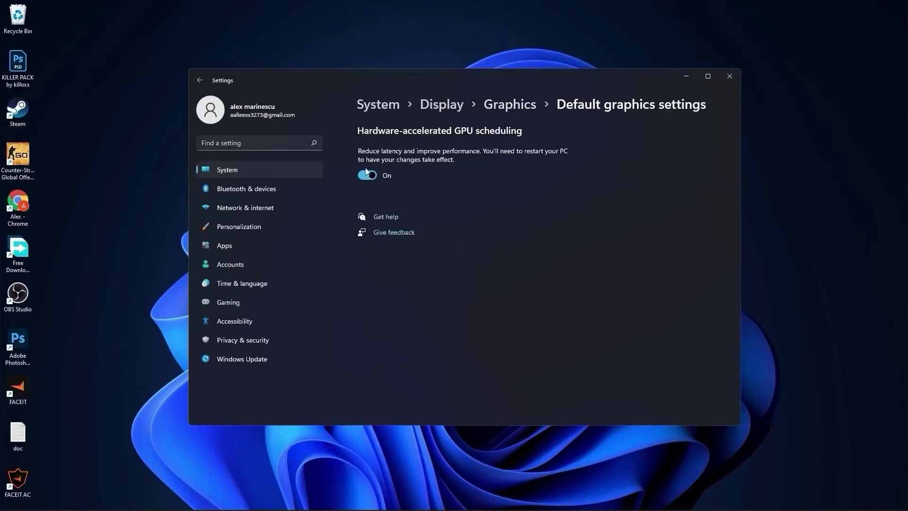
pyautogui.click(730, 76)
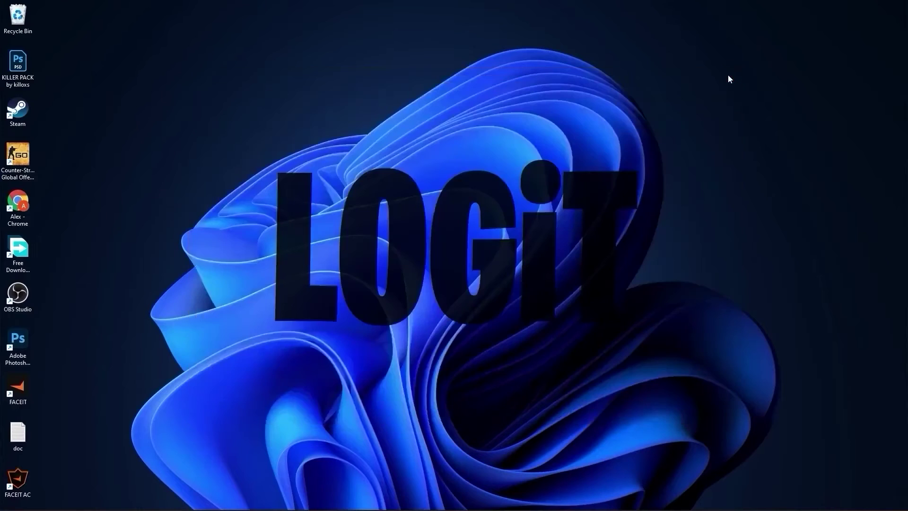
# Set Visual Effects to best performance, keeping only smooth screen-font edges and thumbnails, and apply.
pyautogui.click(376, 498)
pyautogui.write('pe')
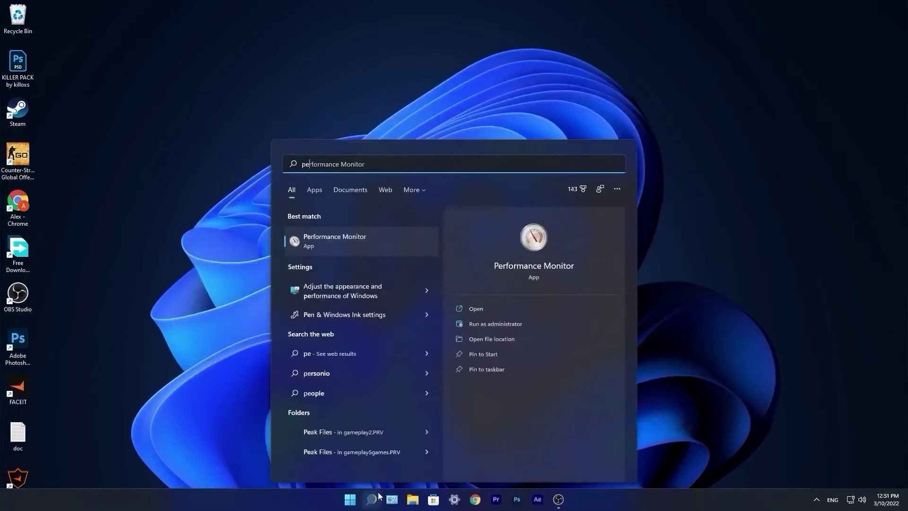
pyautogui.write('rformance')
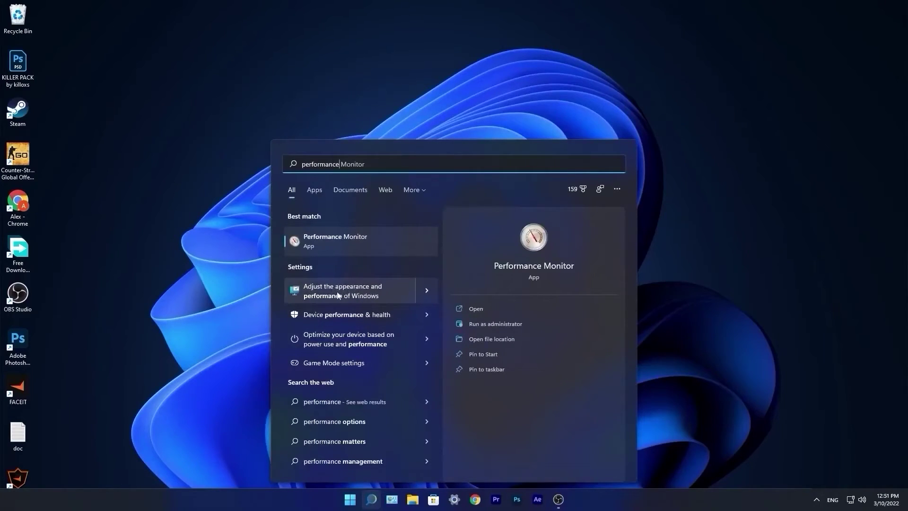
pyautogui.click(338, 295)
pyautogui.moveTo(183, 53); pyautogui.dragTo(532, 149)
pyautogui.click(414, 226)
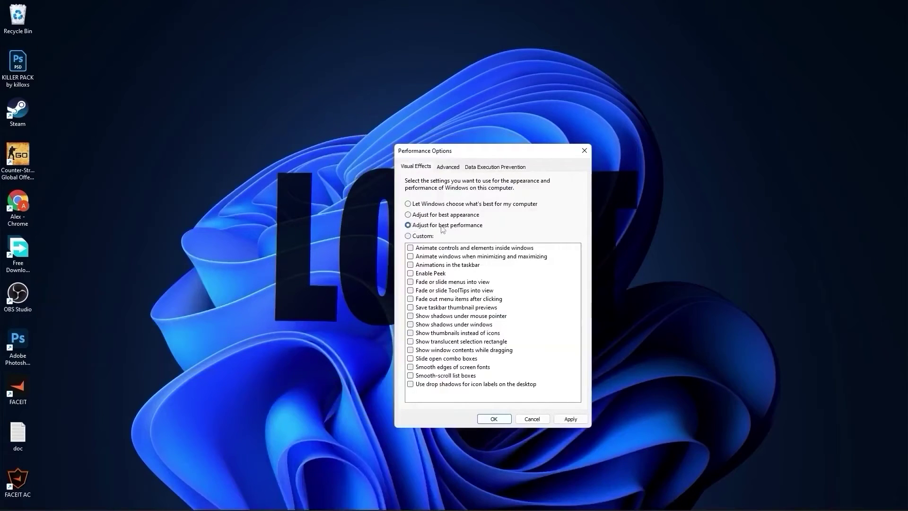
pyautogui.click(414, 369)
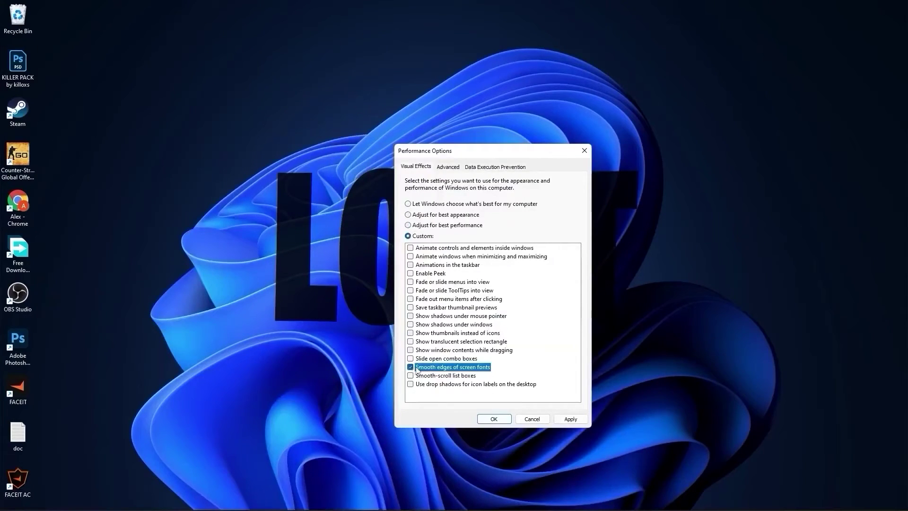
pyautogui.click(411, 333)
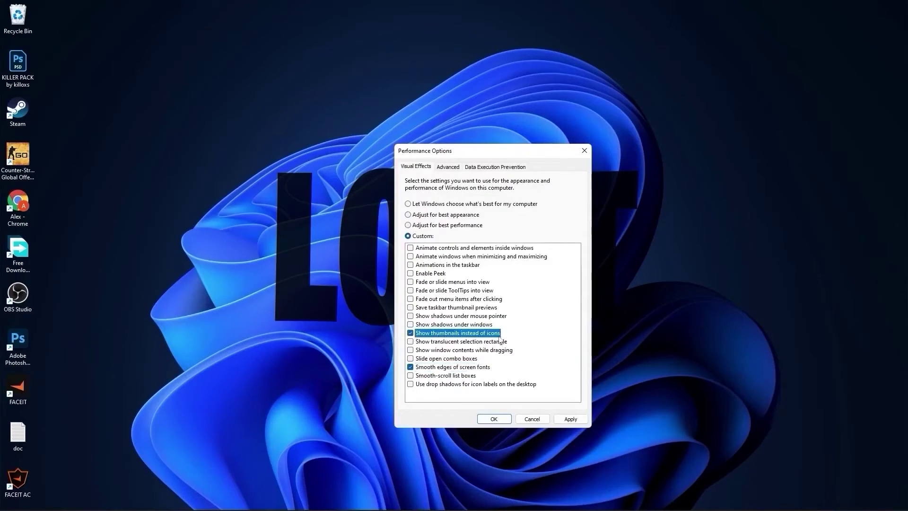
pyautogui.click(570, 419)
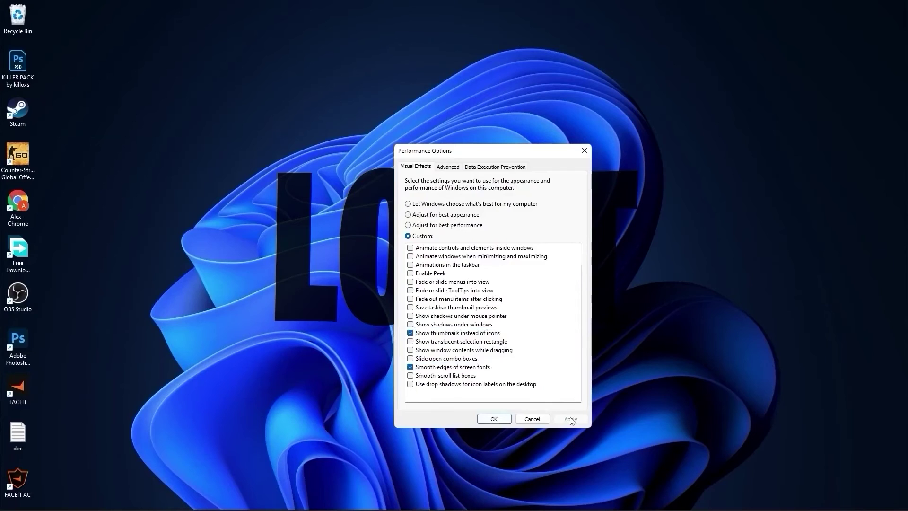
# Close Performance Options and retrim the C: solid state drive in Optimize Drives.
pyautogui.click(492, 418)
pyautogui.click(372, 499)
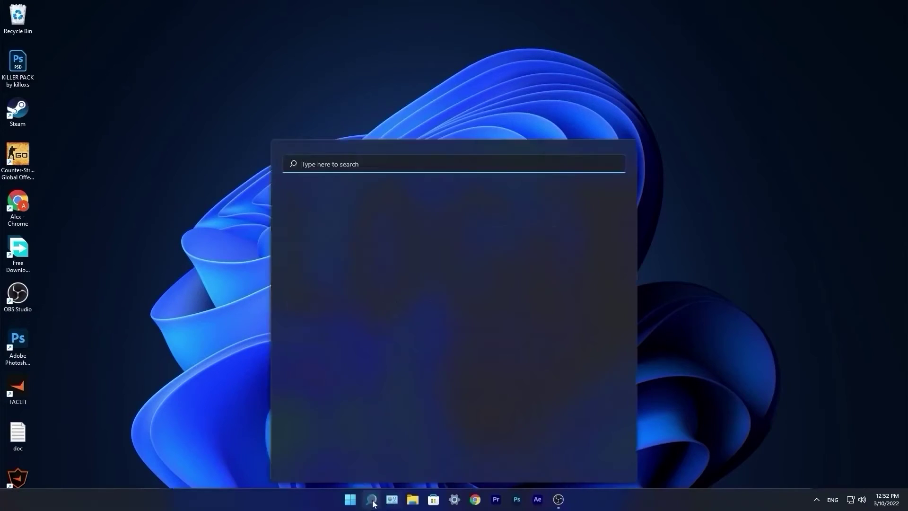
pyautogui.write('optimize')
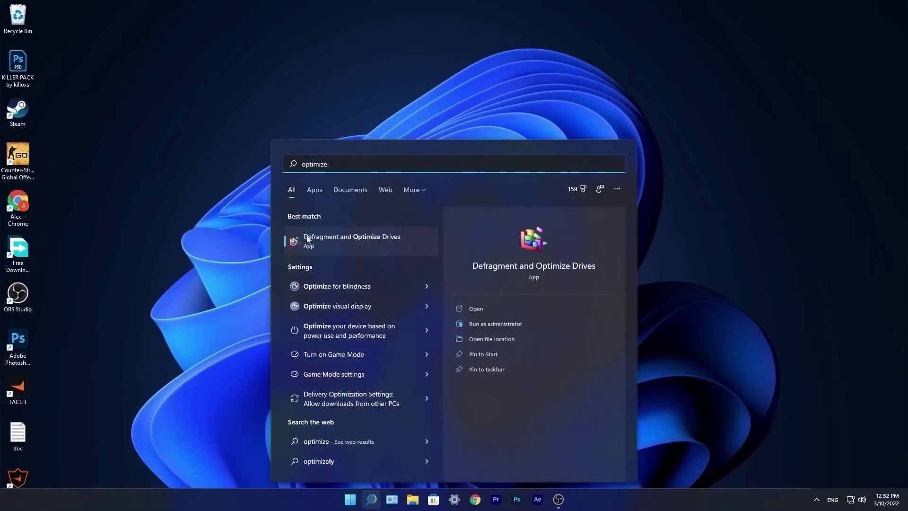
pyautogui.click(347, 239)
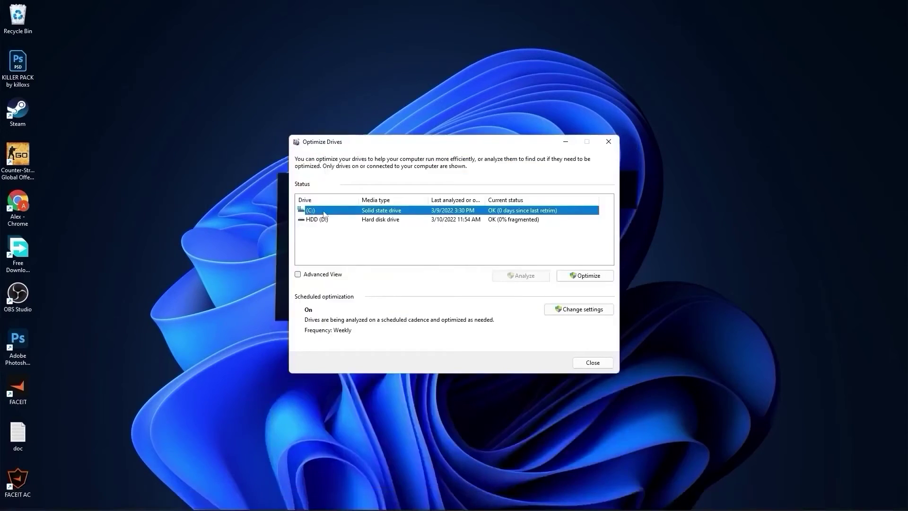
pyautogui.click(585, 275)
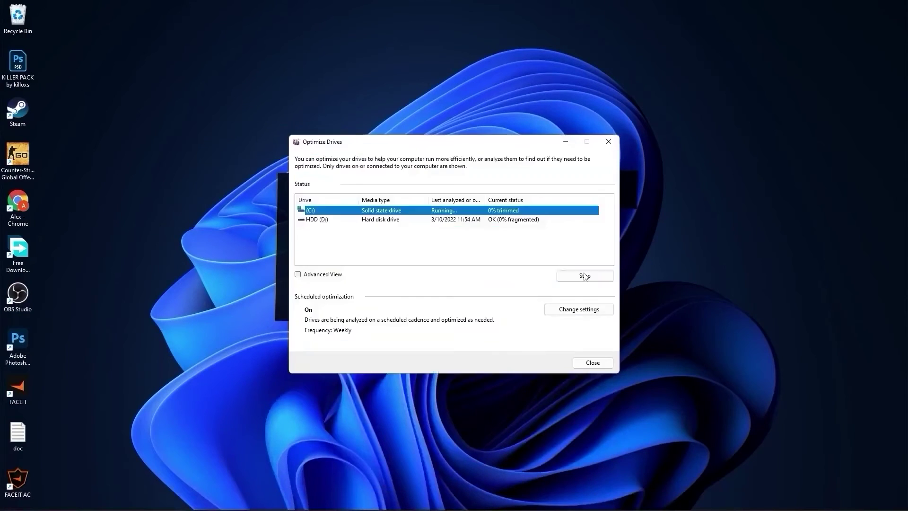
# Analyze the HDD (D:) for fragmentation and start optimizing it.
pyautogui.click(364, 220)
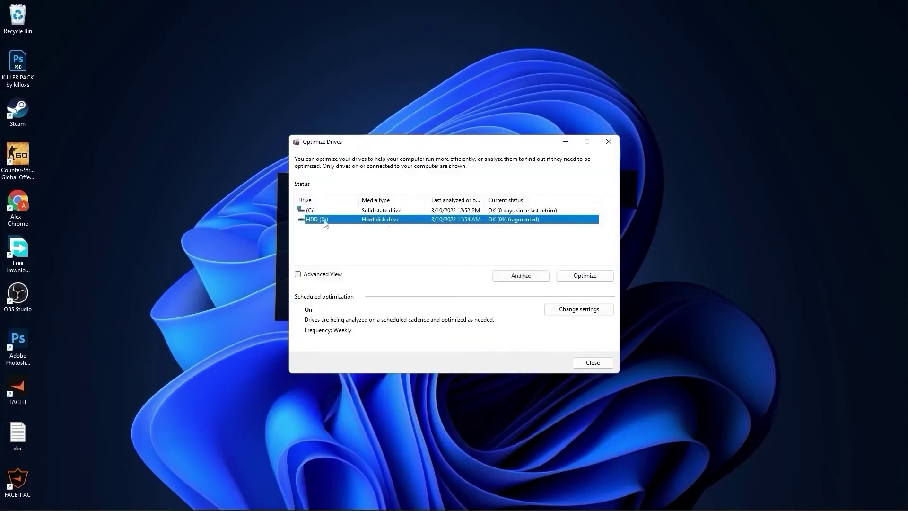
pyautogui.click(526, 275)
pyautogui.click(581, 274)
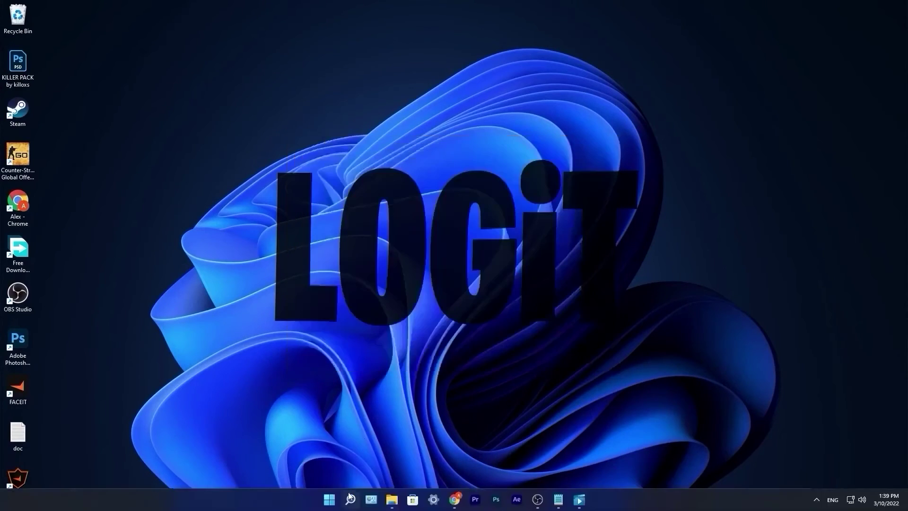
# Delete everything removable from the Windows Temp folder, skipping items in use or needing admin rights.
pyautogui.click(354, 498)
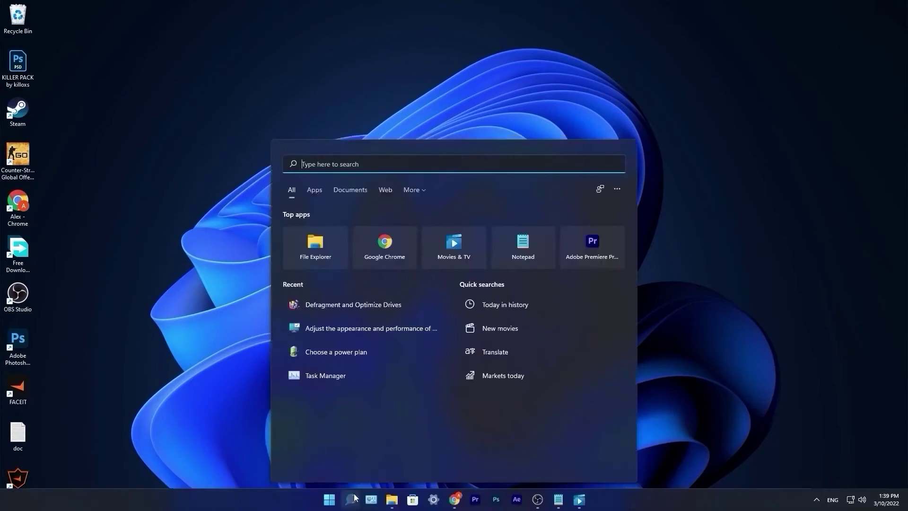
pyautogui.write('run')
pyautogui.press('Return')
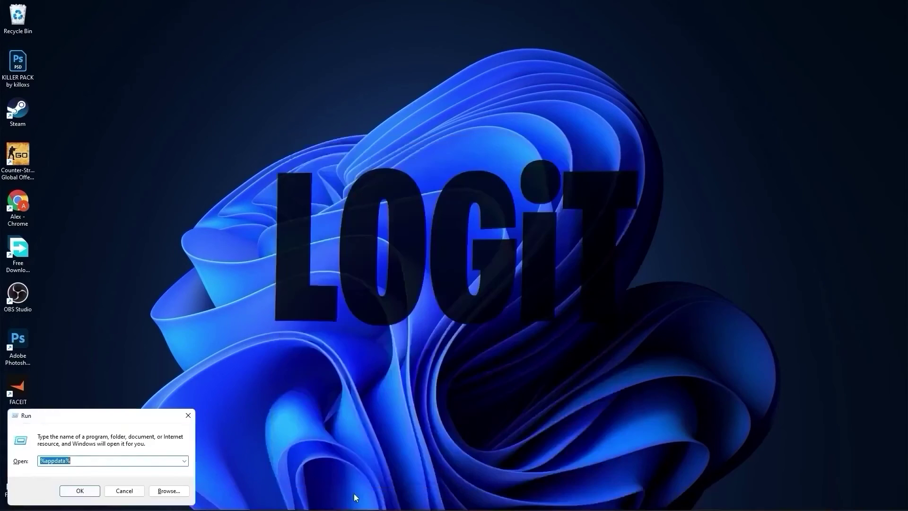
pyautogui.write('t')
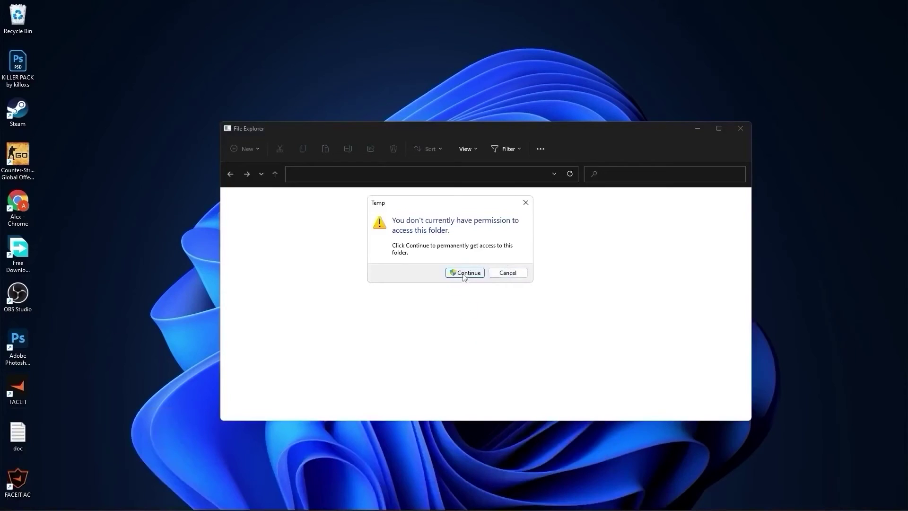
pyautogui.click(464, 273)
pyautogui.hotkey('ctrl', 'a')
pyautogui.scroll(-5, 464, 317)
pyautogui.rightClick(448, 302)
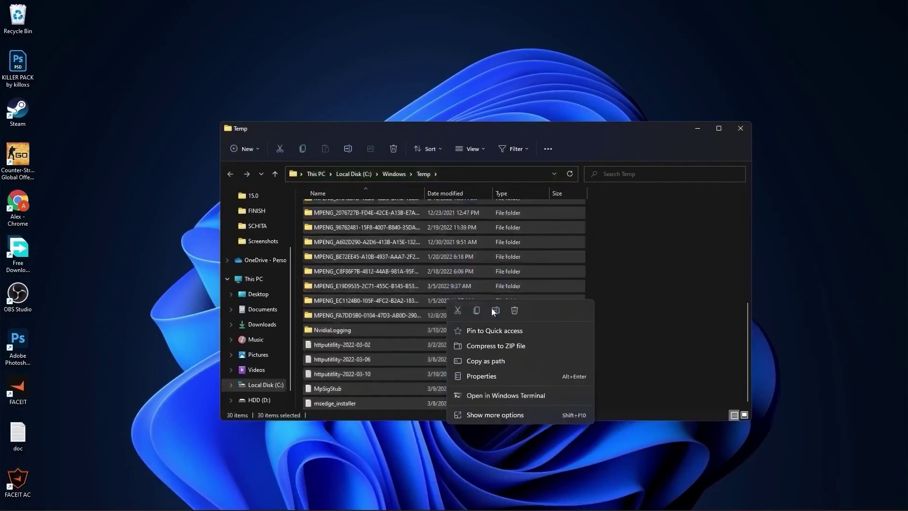
pyautogui.click(513, 308)
pyautogui.click(364, 221)
pyautogui.click(473, 229)
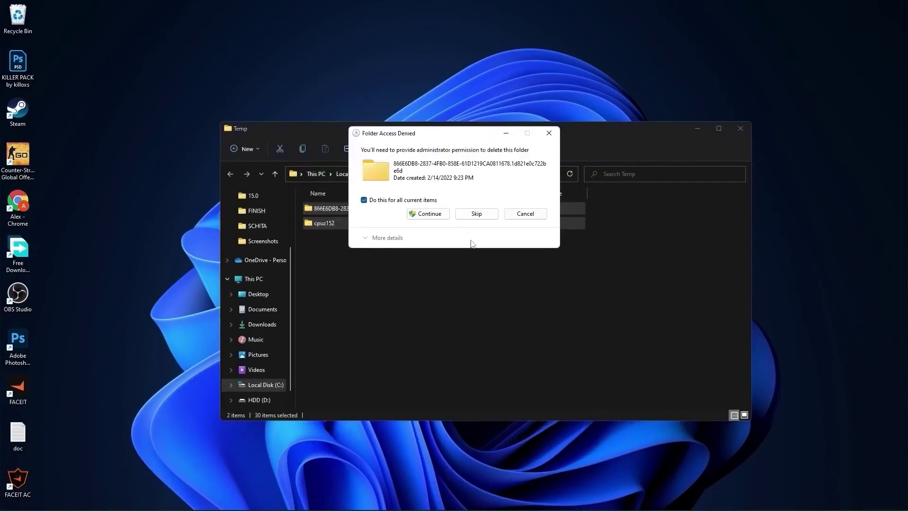
pyautogui.click(476, 214)
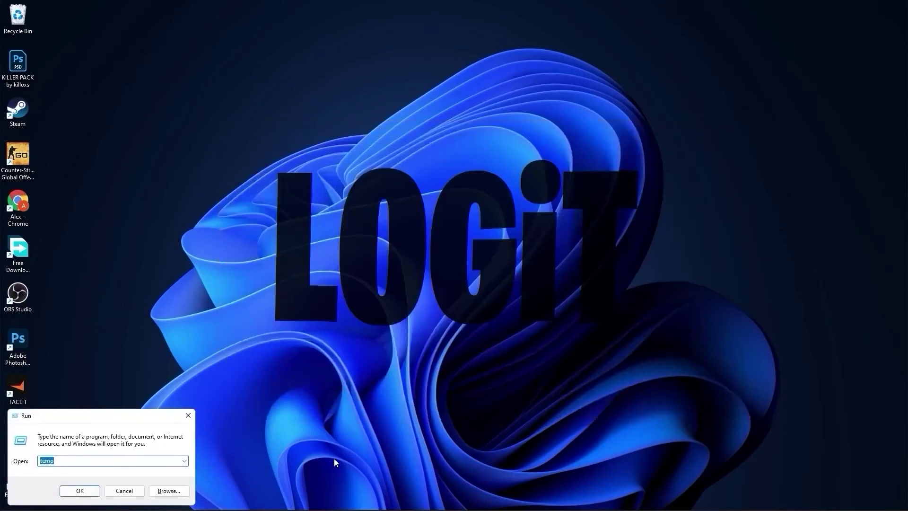
# Clear the user's %temp% folder, skipping files still in use.
pyautogui.write('%t')
pyautogui.click(84, 491)
pyautogui.hotkey('ctrl', 'a')
pyautogui.scroll(-20, 472, 286)
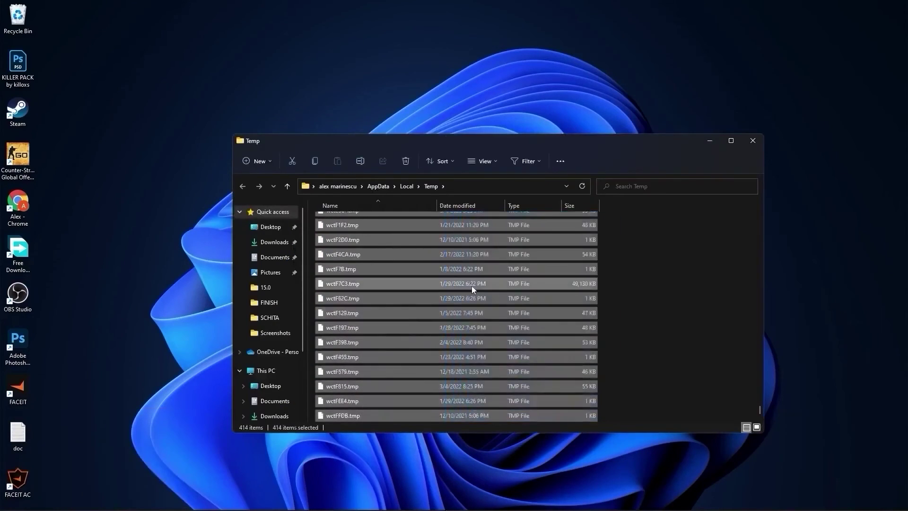
pyautogui.press('Delete')
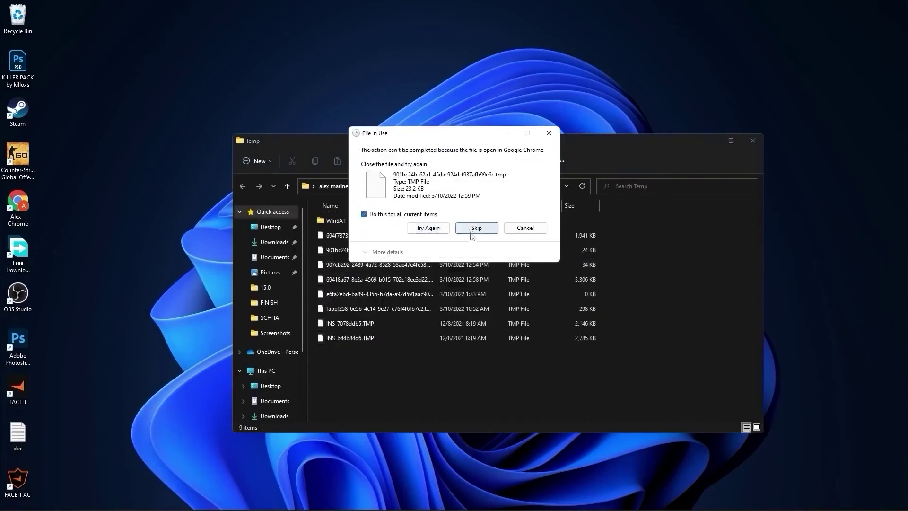
pyautogui.click(471, 232)
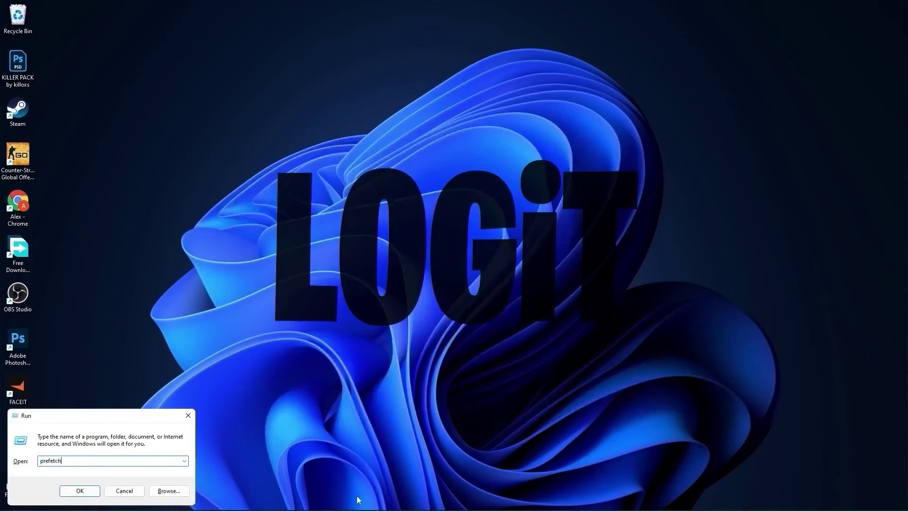
# Open the C:\Windows\Prefetch folder in File Explorer, granting access when prompted.
pyautogui.click(86, 492)
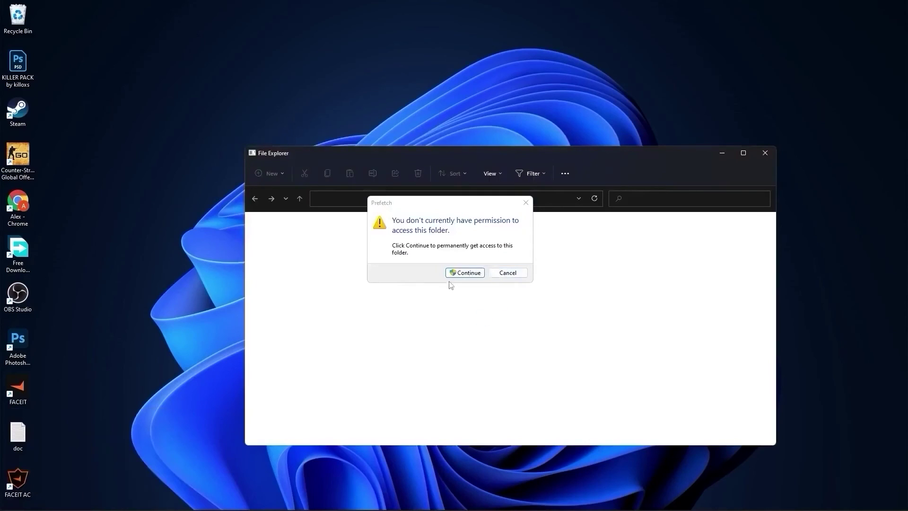
pyautogui.click(467, 273)
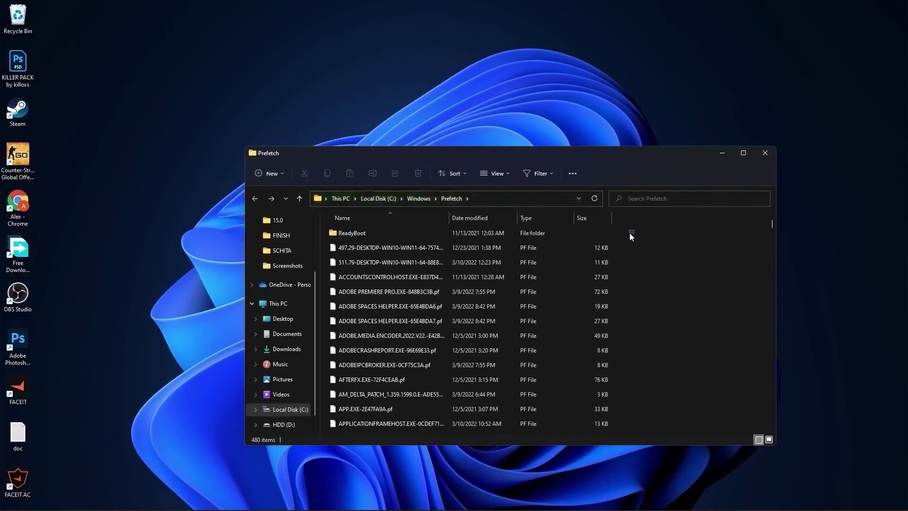